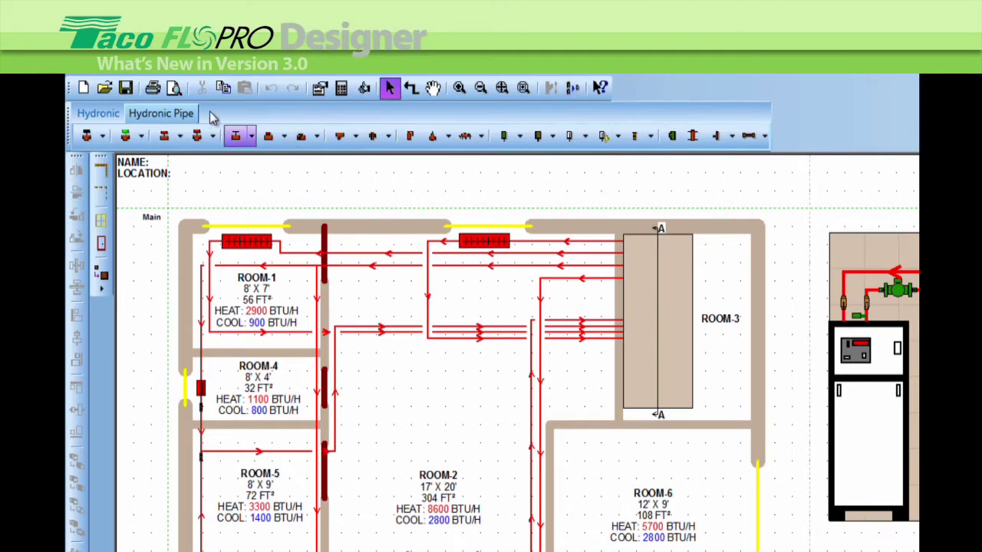
Step: Leave only Component major Name checked in Annotations so panels show labels like IHL-1 and IHL-5
{"action": "right_click", "coordinate": [160, 77]}
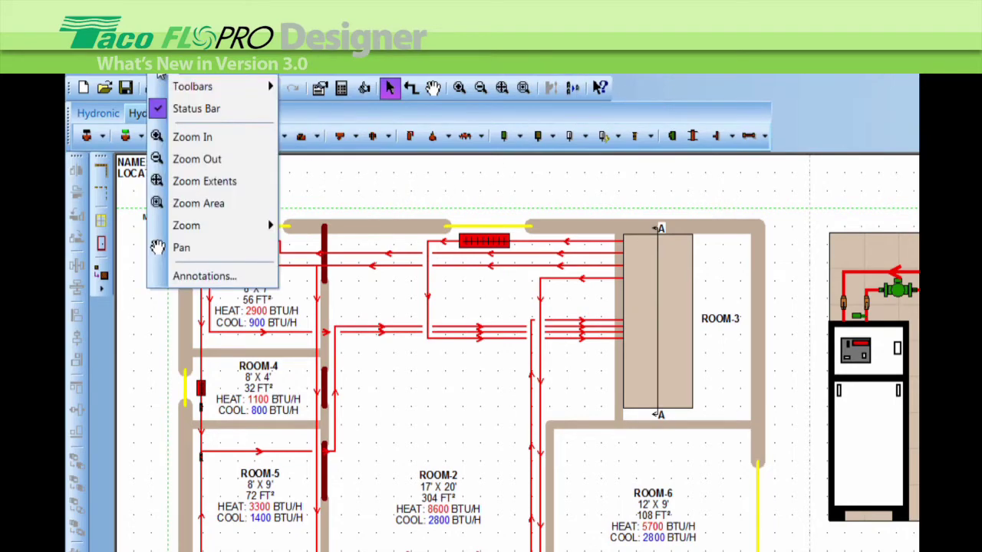
{"action": "left_click", "coordinate": [204, 276]}
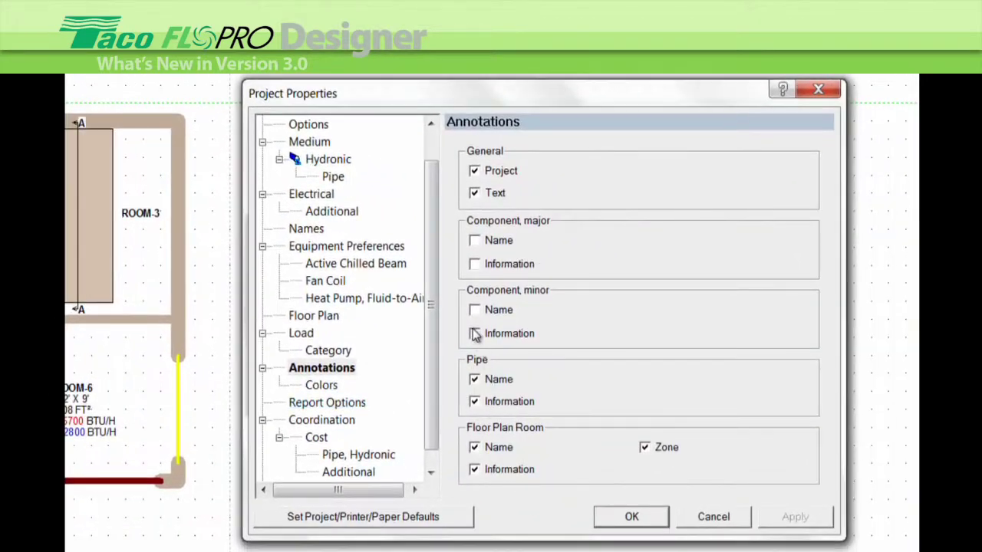
{"action": "left_click", "coordinate": [686, 372]}
{"action": "left_click", "coordinate": [473, 309]}
{"action": "left_click", "coordinate": [474, 264]}
{"action": "left_click", "coordinate": [474, 240]}
{"action": "left_click", "coordinate": [474, 263]}
{"action": "left_click", "coordinate": [474, 310]}
{"action": "left_click", "coordinate": [474, 333]}
{"action": "left_click", "coordinate": [633, 517]}
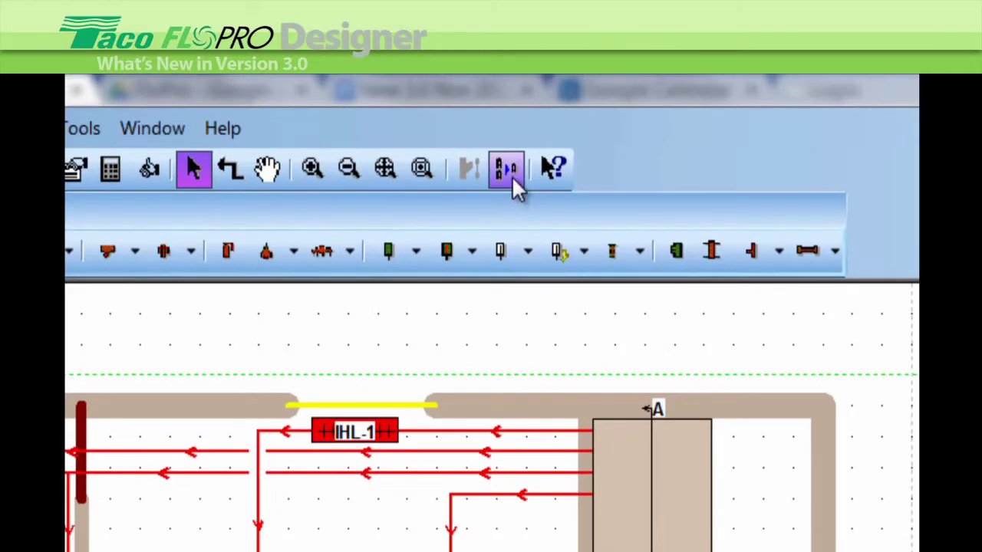
Step: Cycle the annotation view twice through every level, ending with panels drawn as plain symbols
{"action": "left_click", "coordinate": [510, 170]}
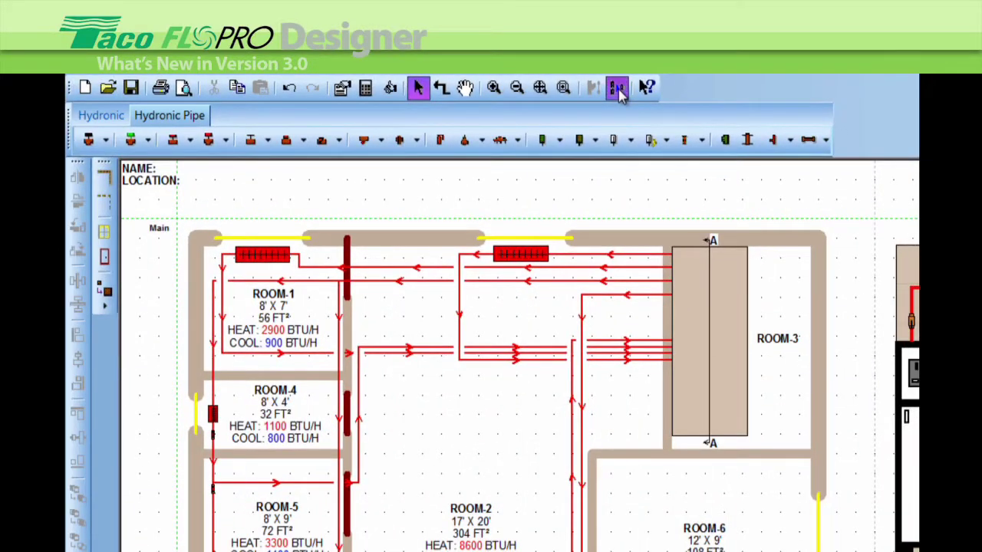
{"action": "left_click", "coordinate": [618, 88]}
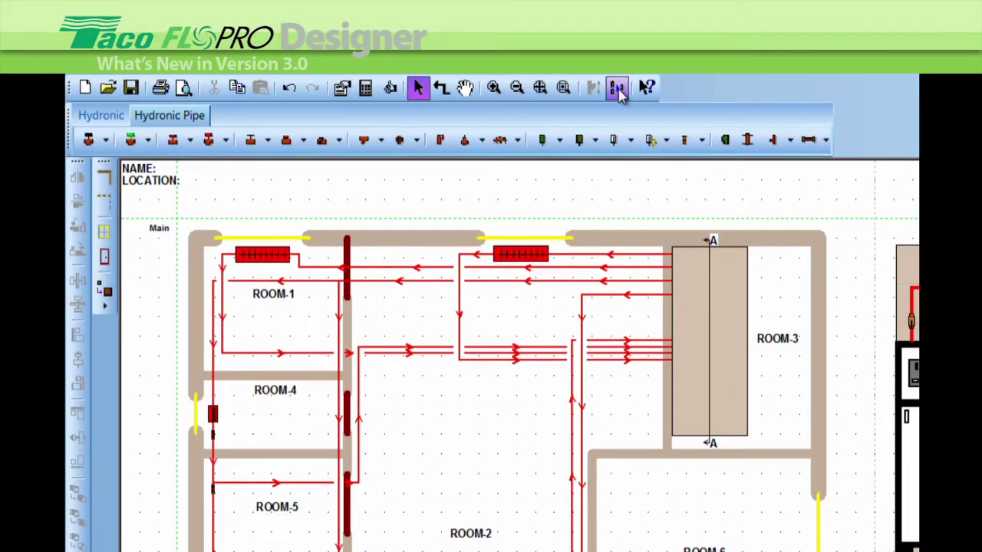
{"action": "left_click", "coordinate": [618, 89]}
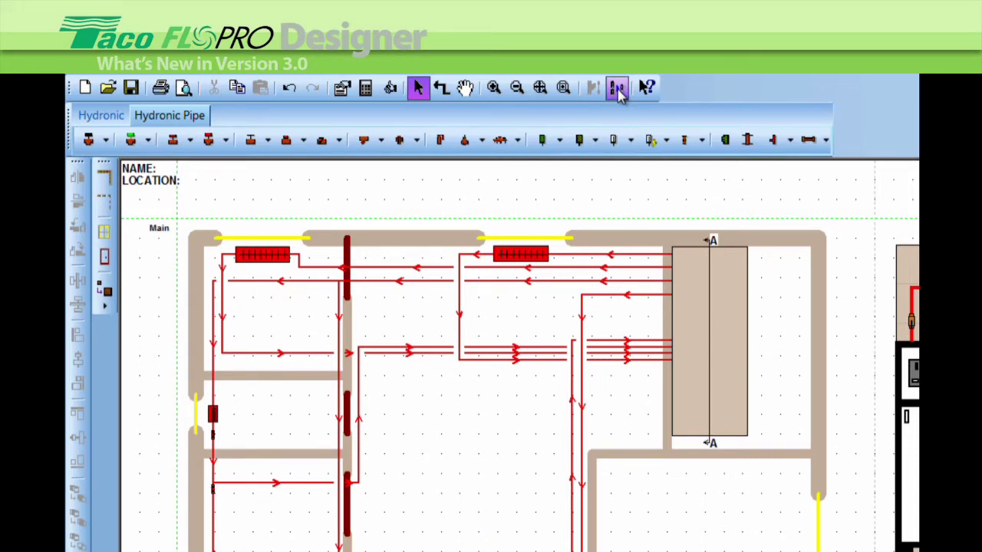
{"action": "left_click", "coordinate": [618, 88]}
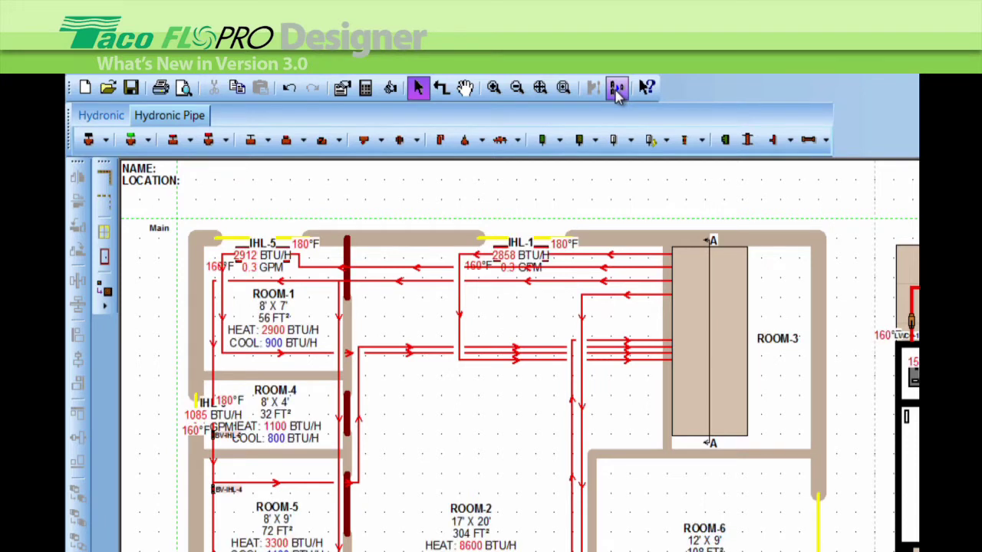
{"action": "left_click", "coordinate": [618, 88]}
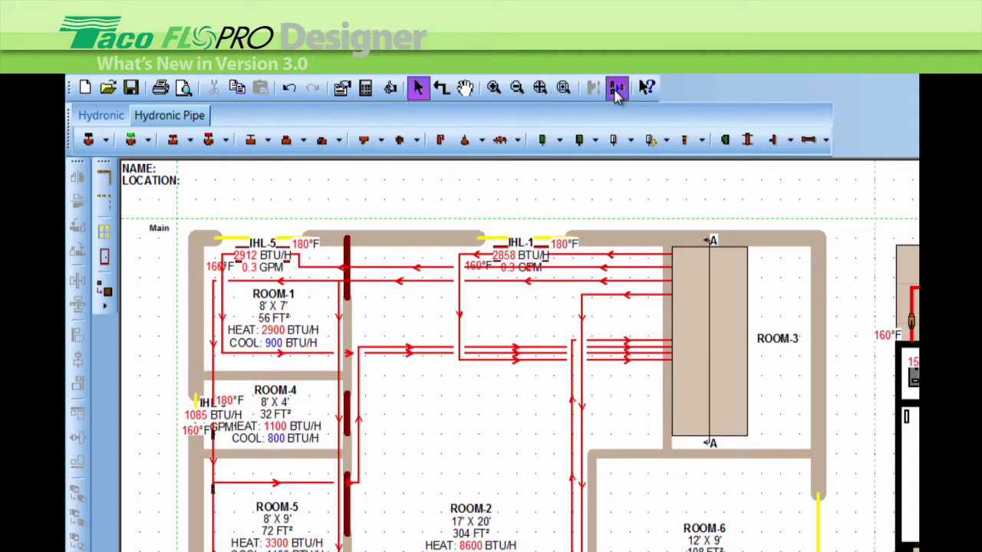
{"action": "left_click", "coordinate": [617, 91]}
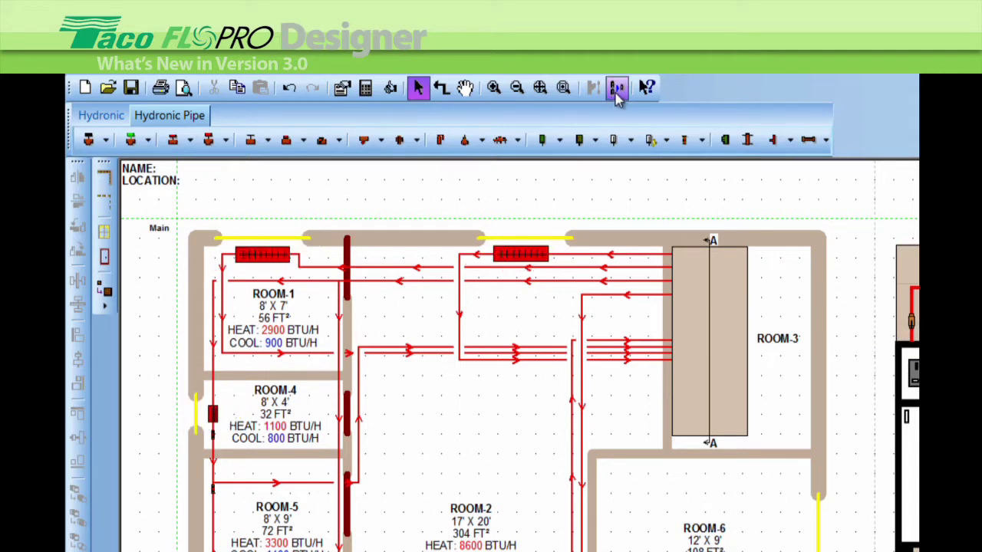
{"action": "left_click", "coordinate": [618, 89]}
{"action": "left_click", "coordinate": [619, 89]}
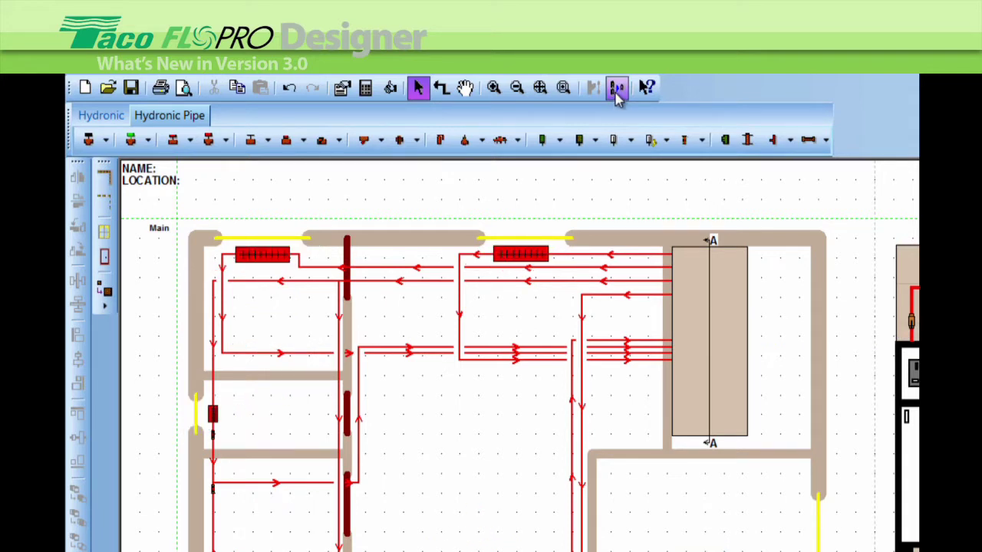
{"action": "left_click", "coordinate": [618, 89]}
{"action": "left_click", "coordinate": [618, 89]}
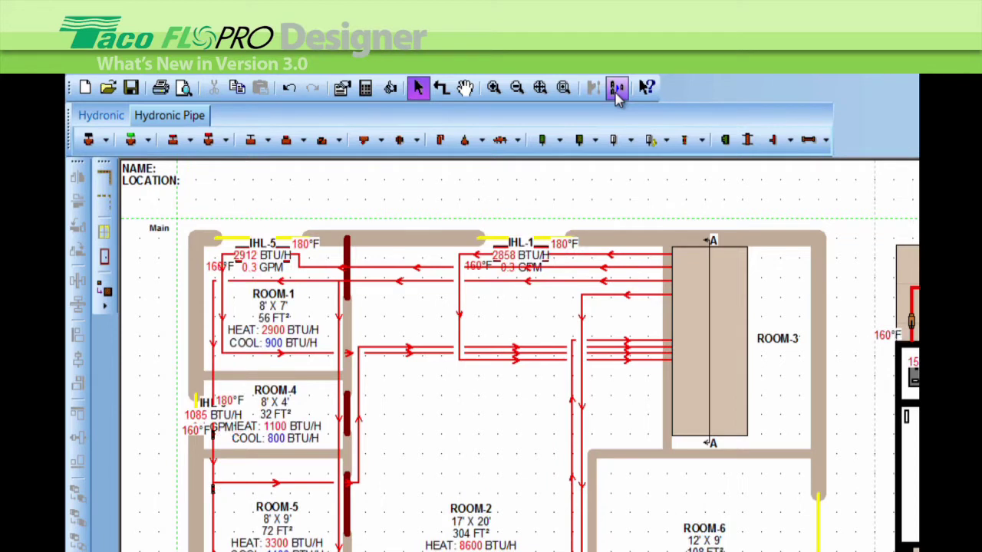
{"action": "left_click", "coordinate": [618, 89]}
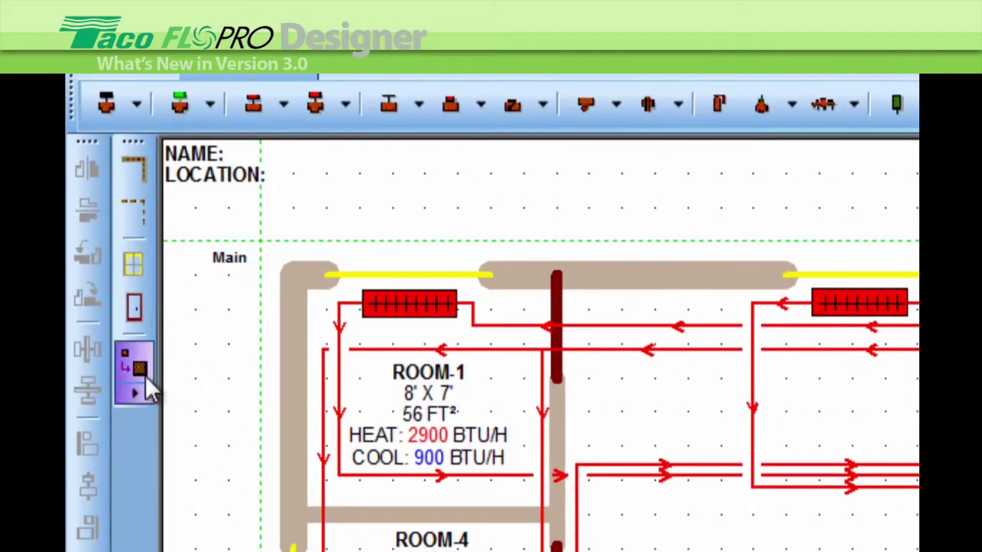
{"action": "left_click", "coordinate": [136, 368]}
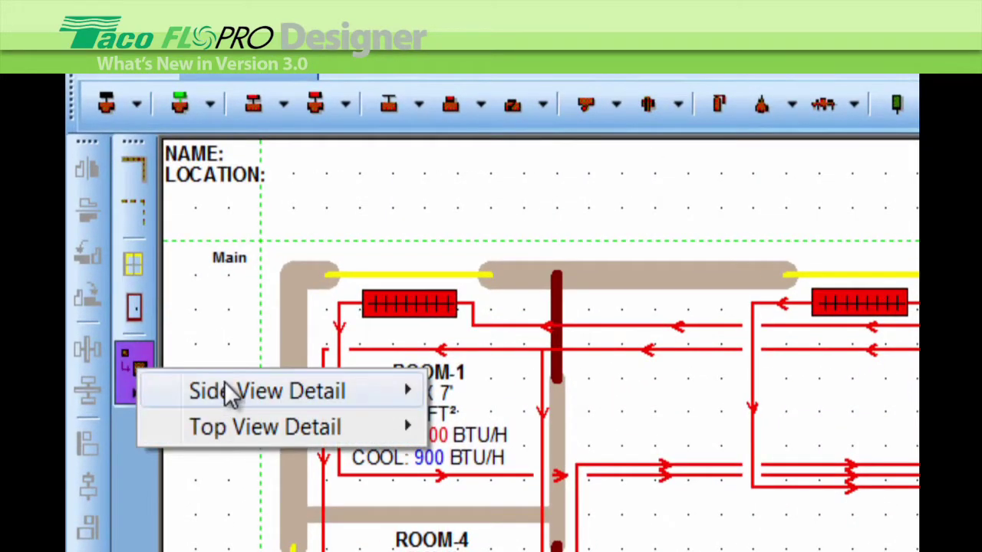
{"action": "mouse_move", "coordinate": [239, 401]}
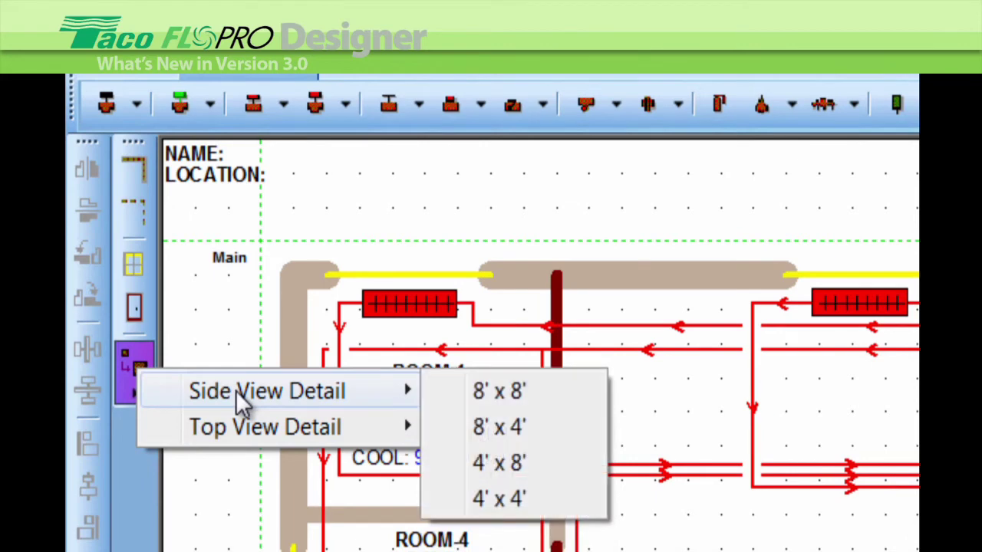
{"action": "mouse_move", "coordinate": [224, 428]}
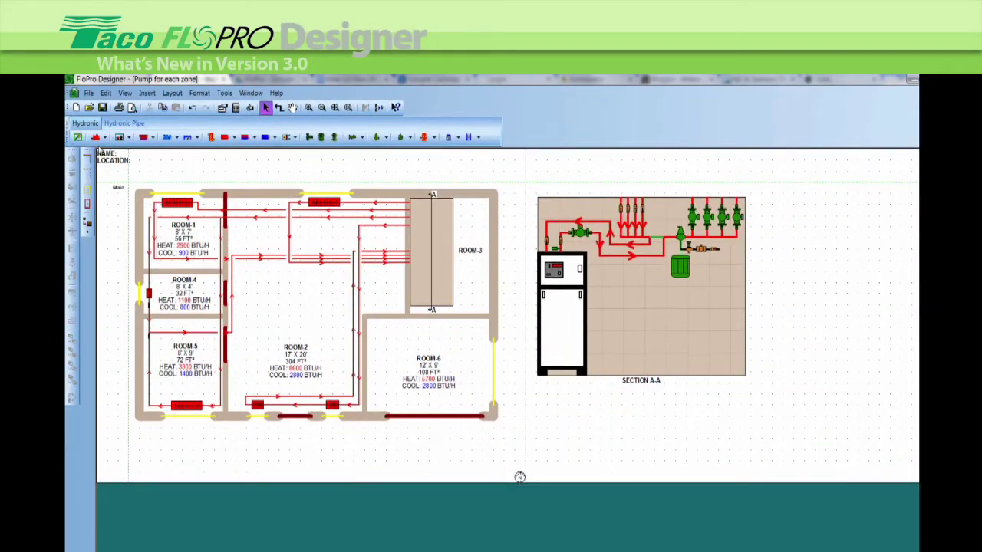
Step: Start the Boiler System wizard, choose Crown as boiler manufacturer, and enter 2 zones
{"action": "left_click", "coordinate": [77, 136]}
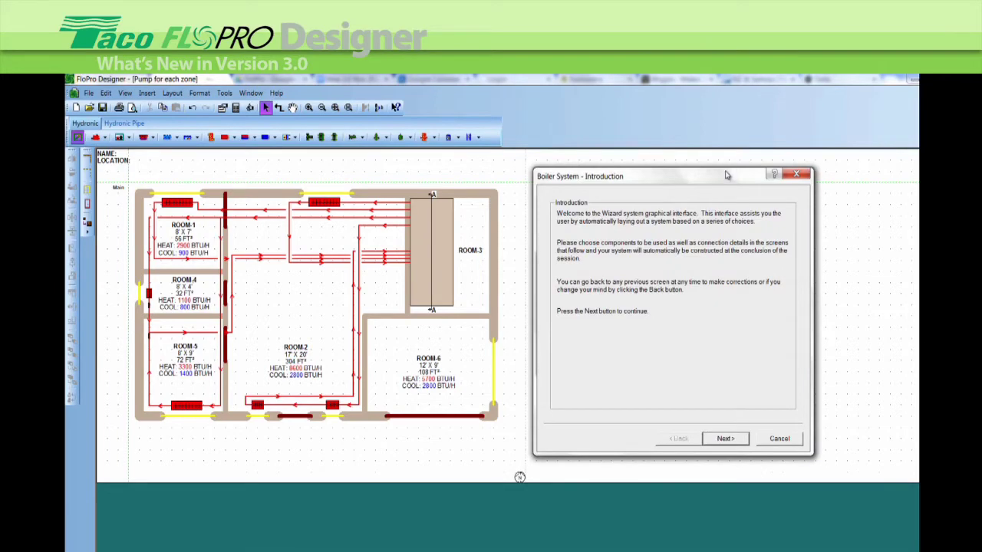
{"action": "left_click_drag", "start_coordinate": [727, 175], "coordinate": [474, 164]}
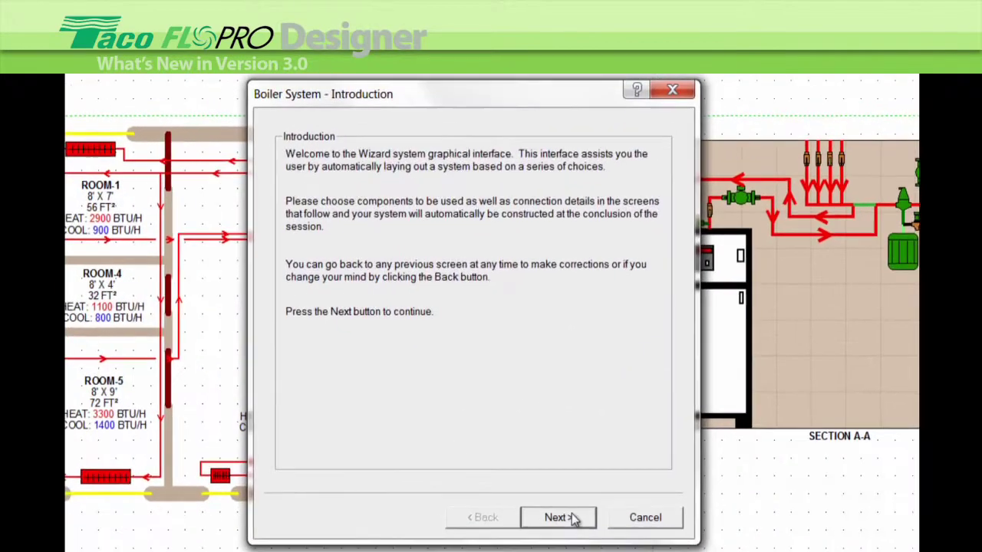
{"action": "left_click", "coordinate": [476, 431]}
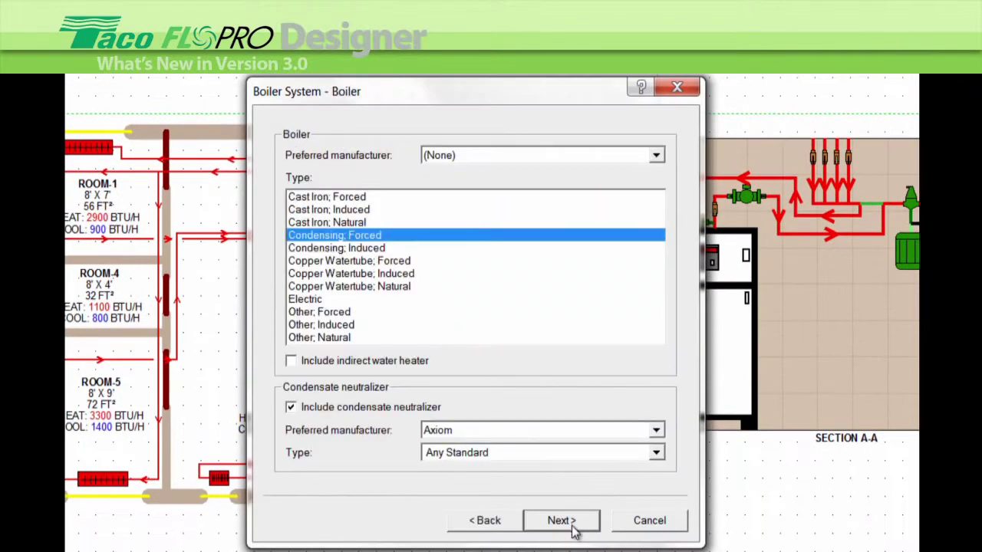
{"action": "left_click", "coordinate": [656, 155]}
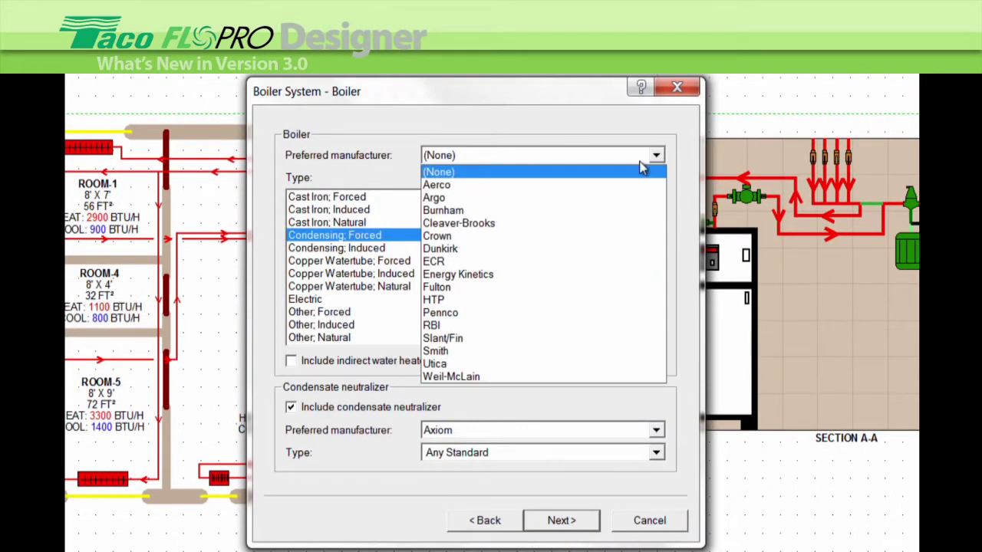
{"action": "left_click", "coordinate": [565, 236]}
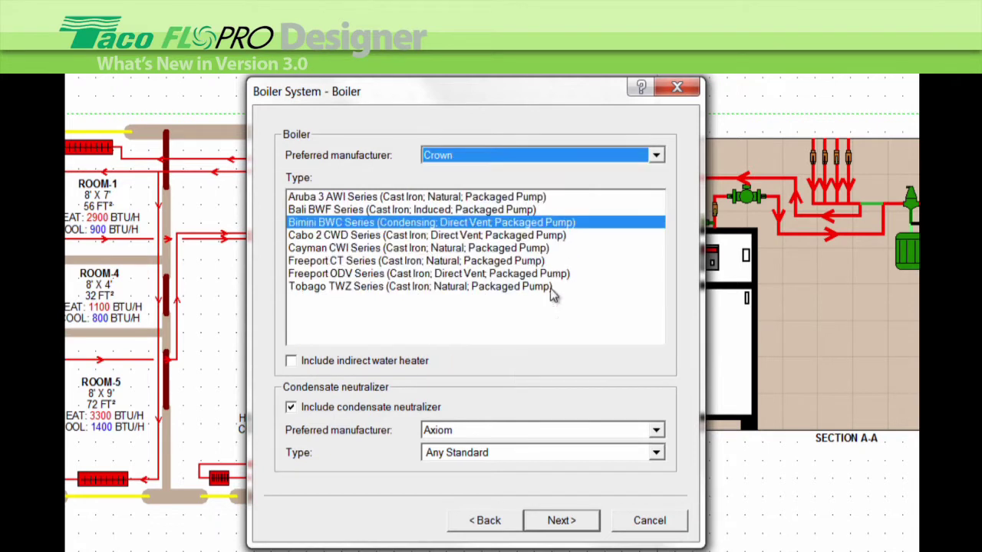
{"action": "left_click", "coordinate": [575, 521]}
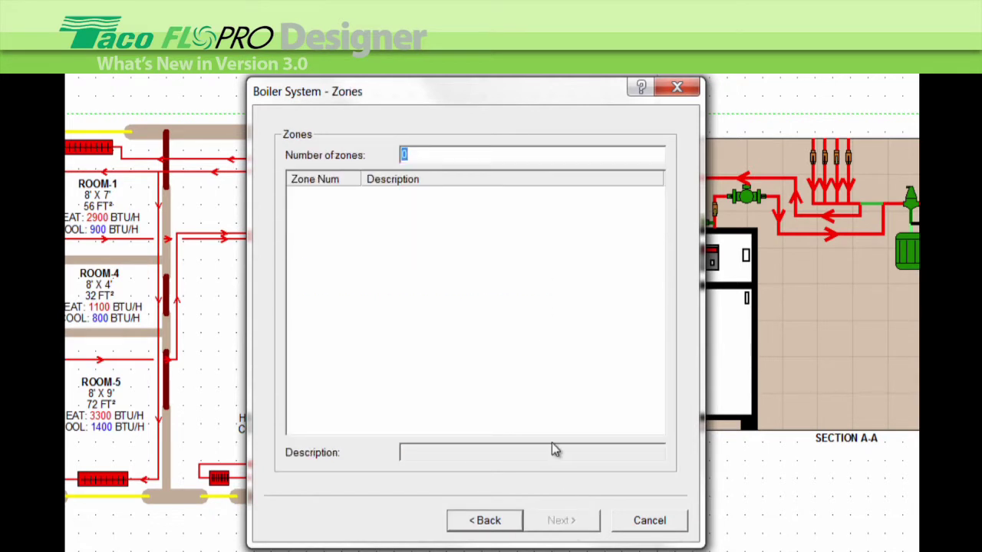
{"action": "type", "text": "2"}
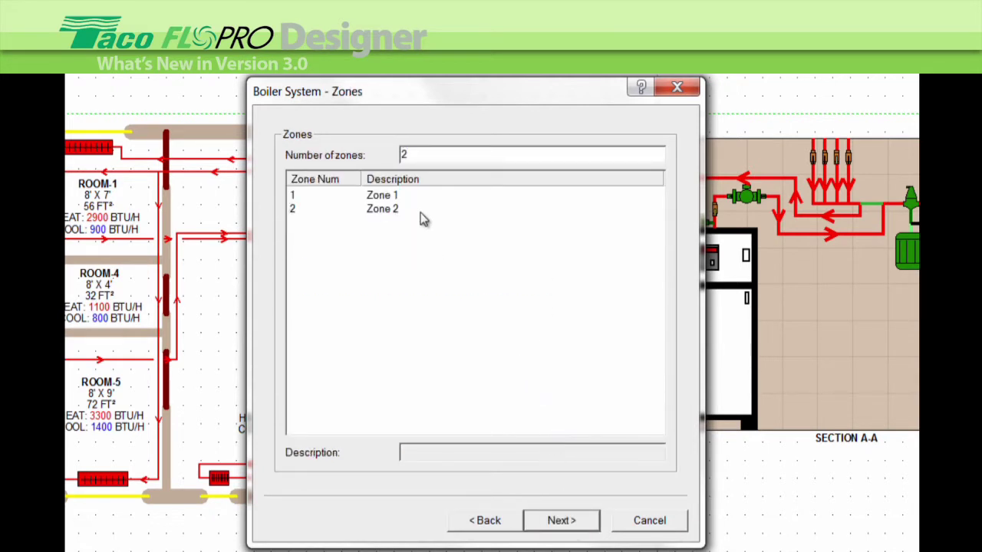
{"action": "left_click", "coordinate": [564, 520]}
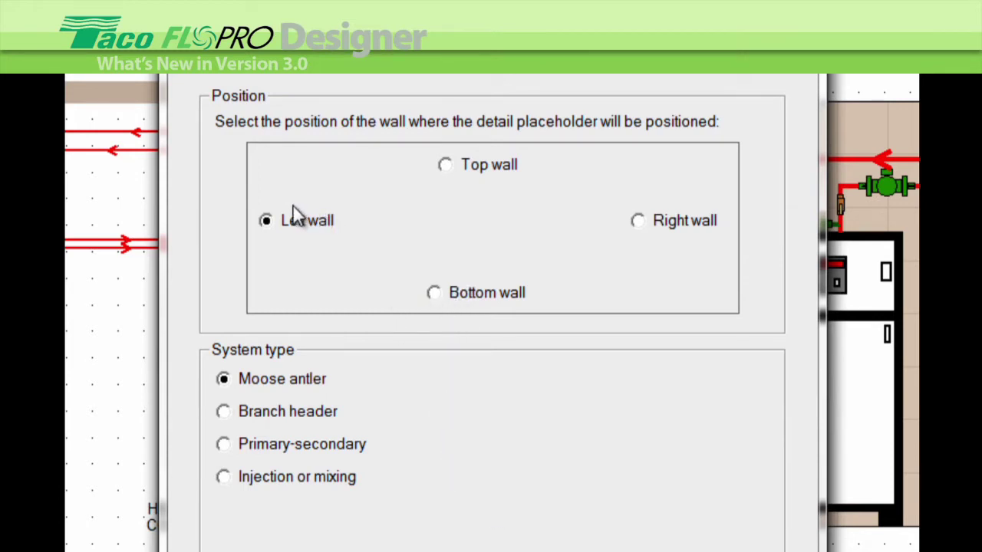
Step: Keep the Moose antler layout with a pump at each load, add a hydraulic separator, and finish
{"action": "left_click", "coordinate": [223, 378]}
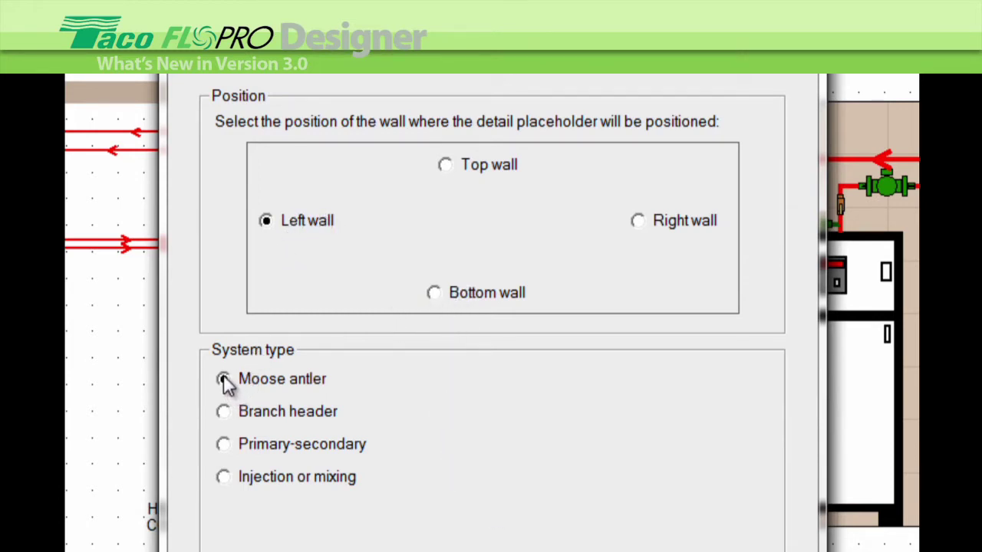
{"action": "left_click", "coordinate": [223, 411]}
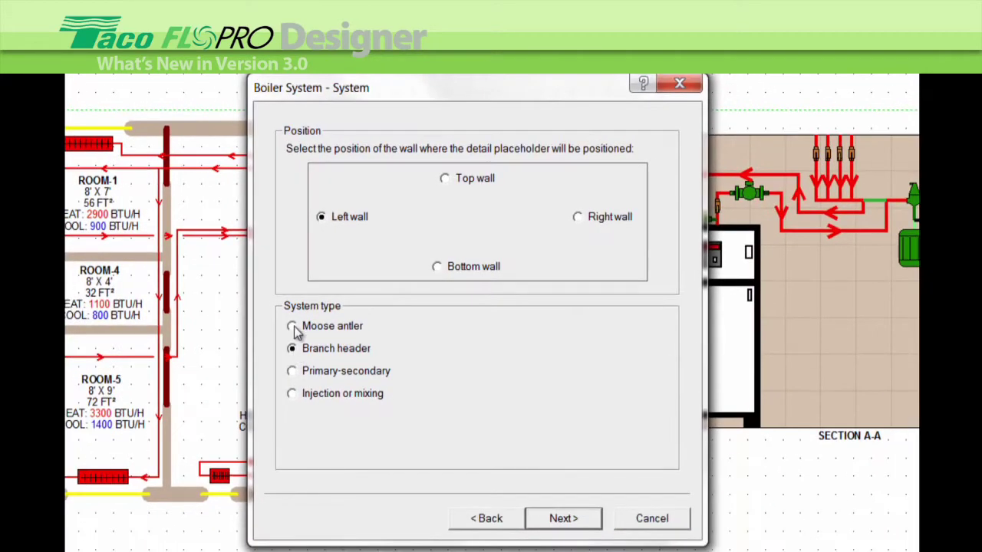
{"action": "left_click", "coordinate": [222, 379]}
{"action": "left_click", "coordinate": [564, 521]}
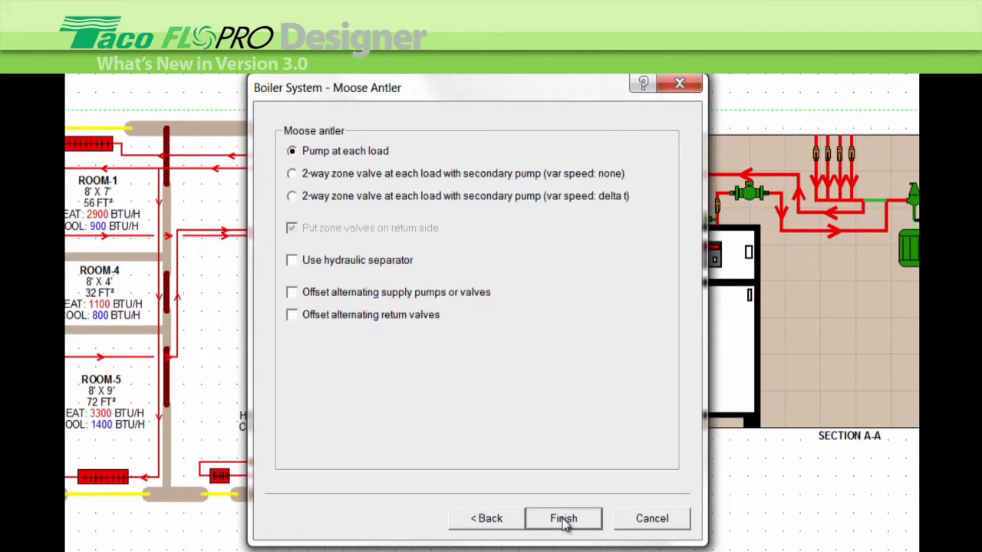
{"action": "left_click", "coordinate": [293, 152]}
{"action": "left_click", "coordinate": [293, 262]}
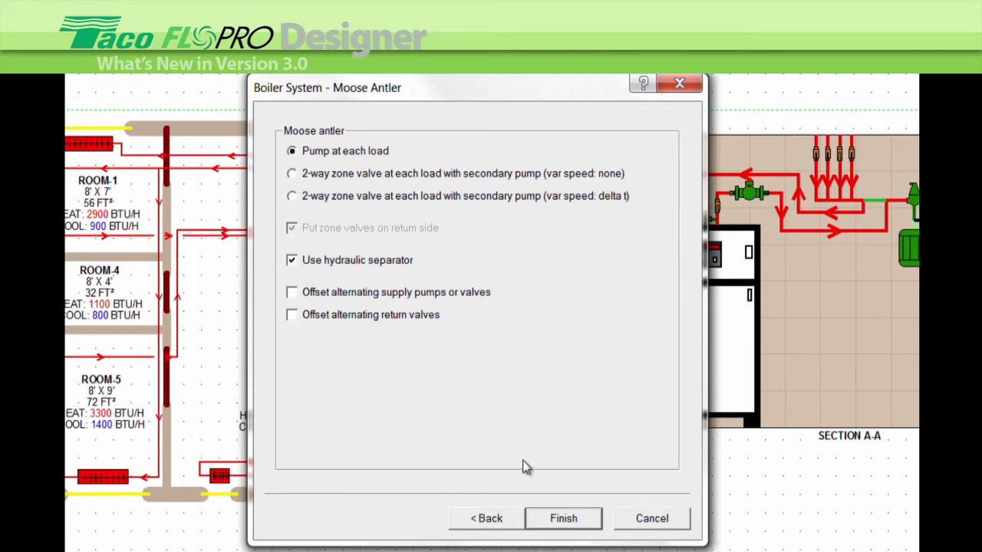
{"action": "left_click", "coordinate": [563, 519]}
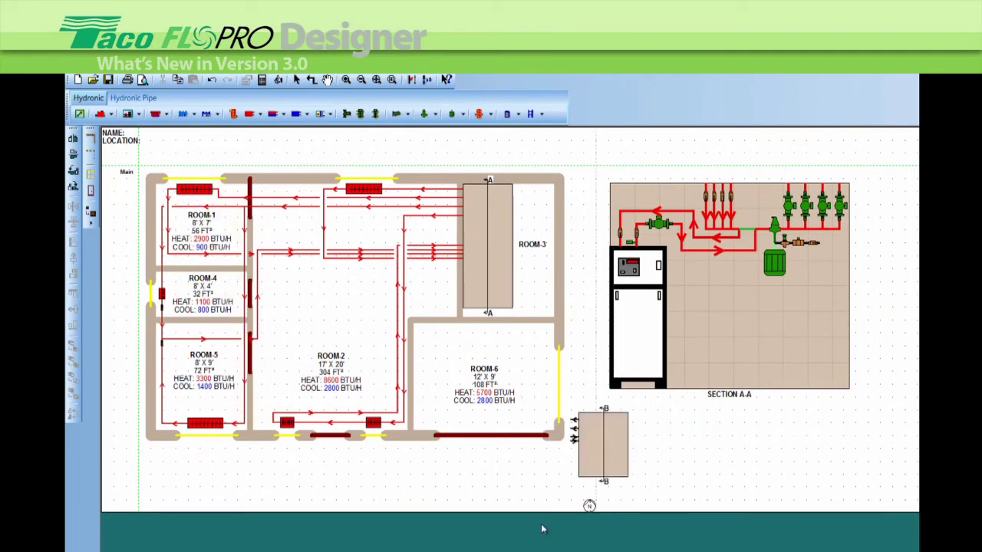
Step: Drop the section B marker and Section B-B detail below the plan, then shift B-B right
{"action": "scroll", "coordinate": [583, 460], "scroll_direction": "down", "scroll_amount": 5}
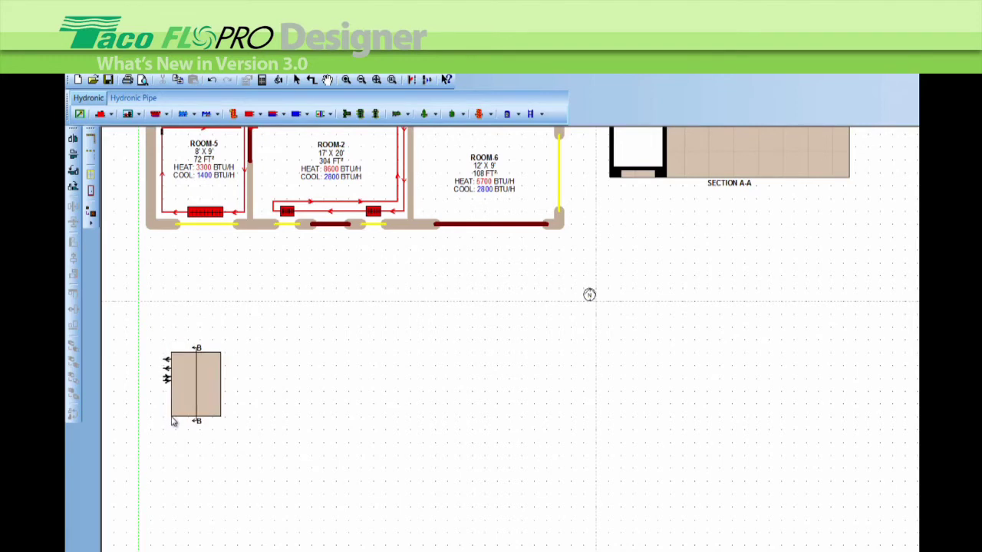
{"action": "left_click", "coordinate": [175, 420]}
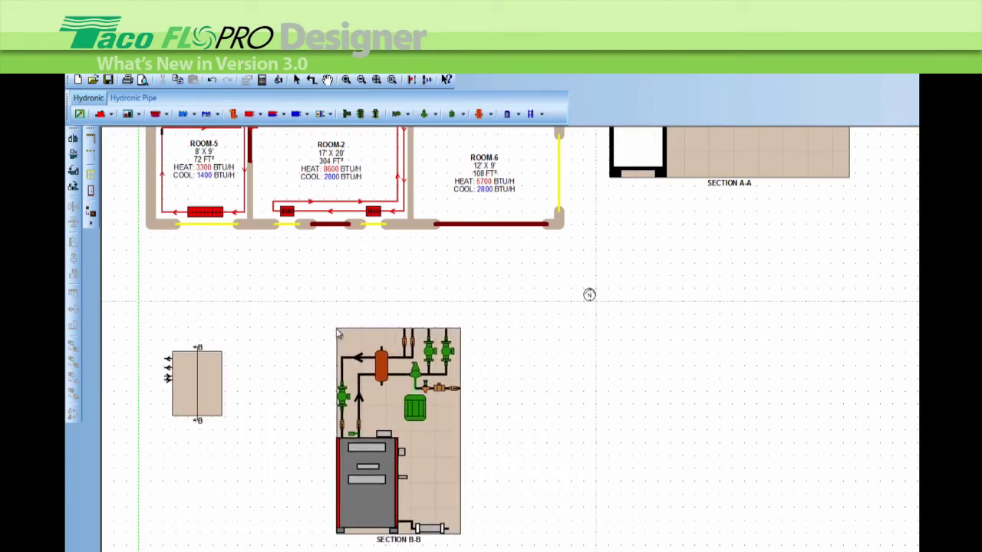
{"action": "left_click", "coordinate": [335, 339]}
{"action": "scroll", "coordinate": [117, 357], "scroll_direction": "up", "scroll_amount": 2}
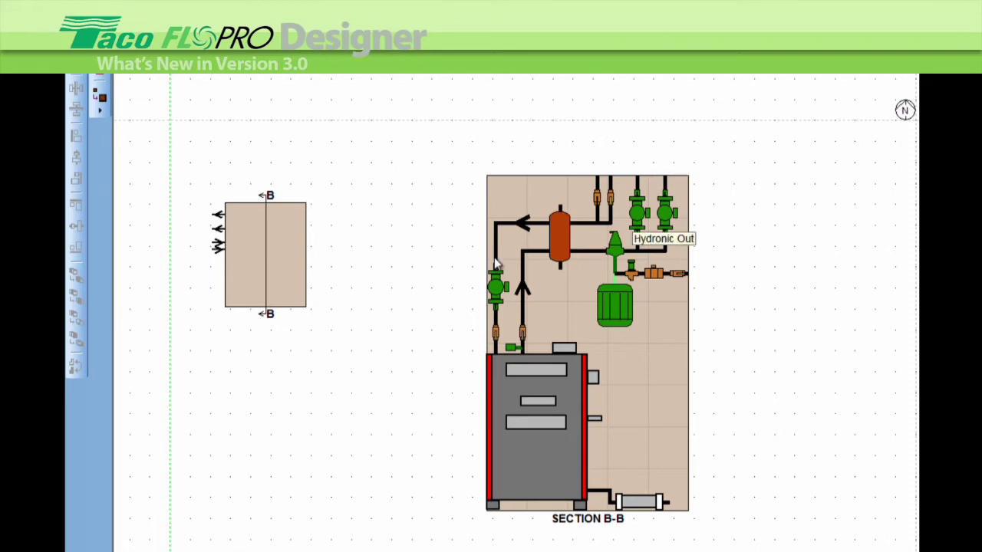
{"action": "scroll", "coordinate": [388, 248], "scroll_direction": "up", "scroll_amount": 1}
{"action": "left_click_drag", "start_coordinate": [574, 268], "coordinate": [652, 248]}
Step: Move the section B marker down-right and place a red imposed load left of the zone section
{"action": "left_click", "coordinate": [285, 265]}
{"action": "mouse_move", "coordinate": [284, 258]}
{"action": "left_mouse_down"}
{"action": "mouse_move", "coordinate": [426, 357]}
{"action": "mouse_move", "coordinate": [429, 456]}
{"action": "left_mouse_up"}
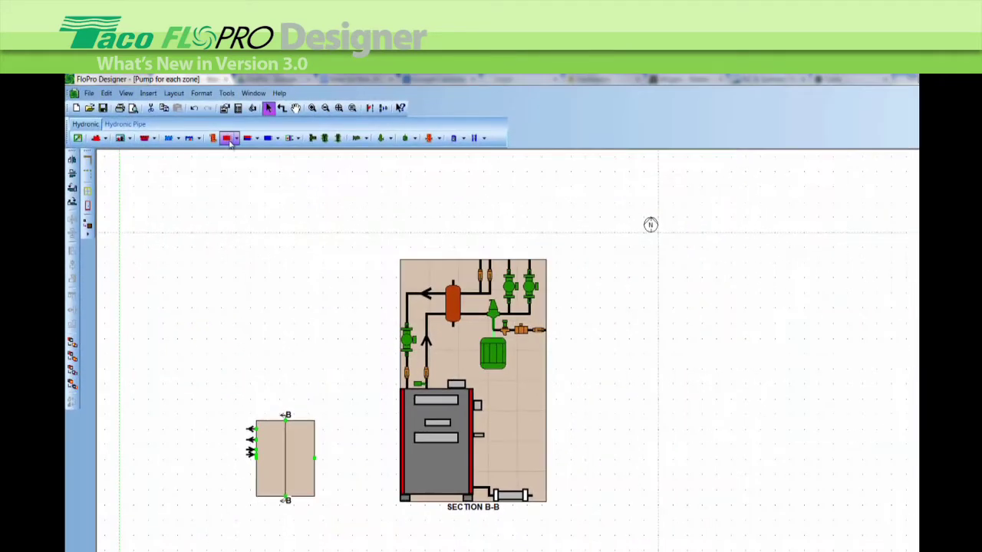
{"action": "left_click", "coordinate": [230, 143]}
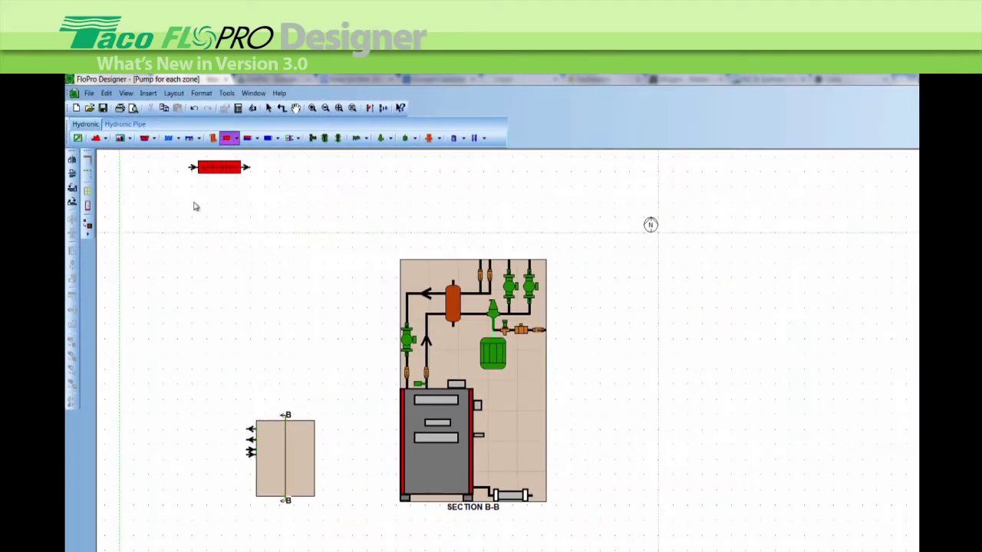
{"action": "left_click", "coordinate": [199, 333]}
Step: Pipe the zone section's connector to the load inlet and the load outlet back to the section
{"action": "left_click", "coordinate": [282, 107]}
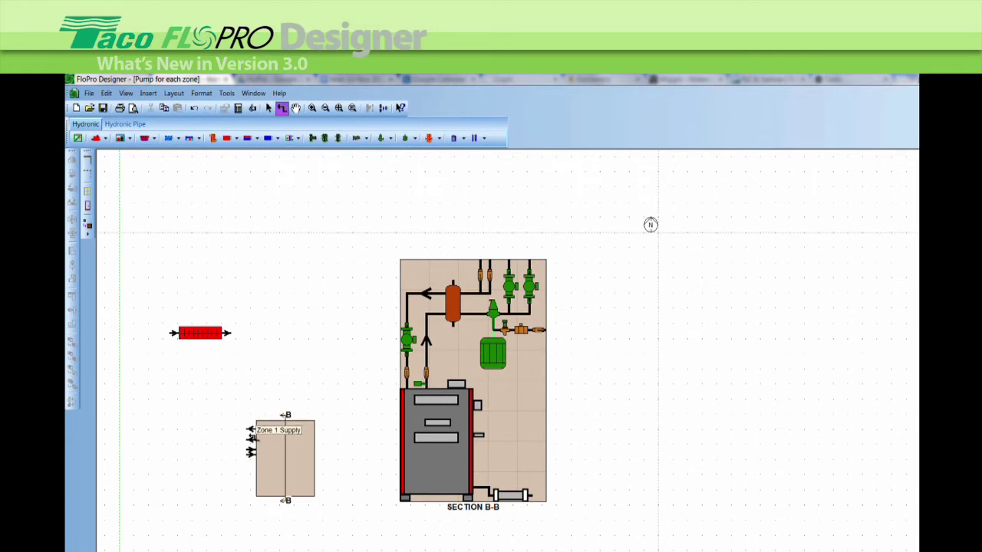
{"action": "left_click", "coordinate": [253, 438]}
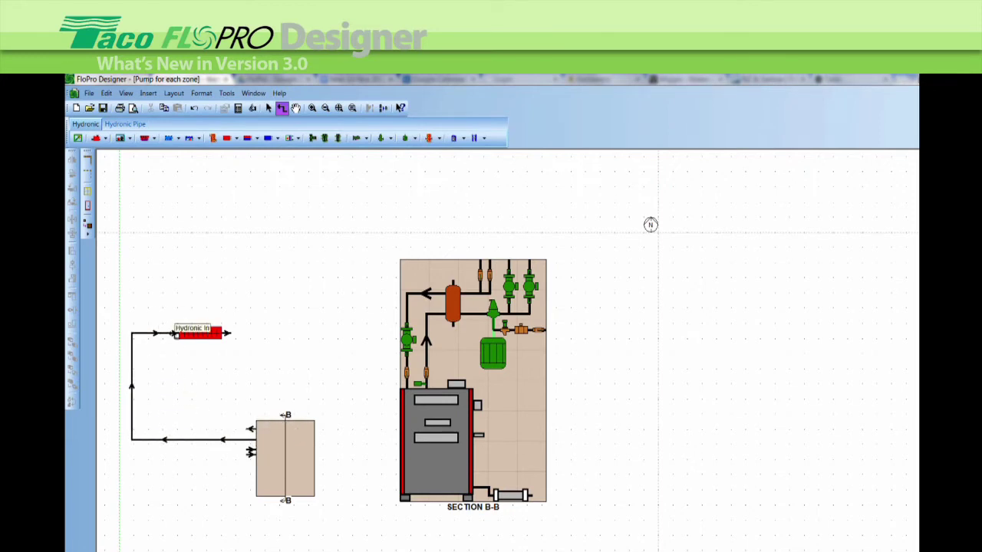
{"action": "left_click", "coordinate": [175, 333]}
{"action": "left_click", "coordinate": [239, 343]}
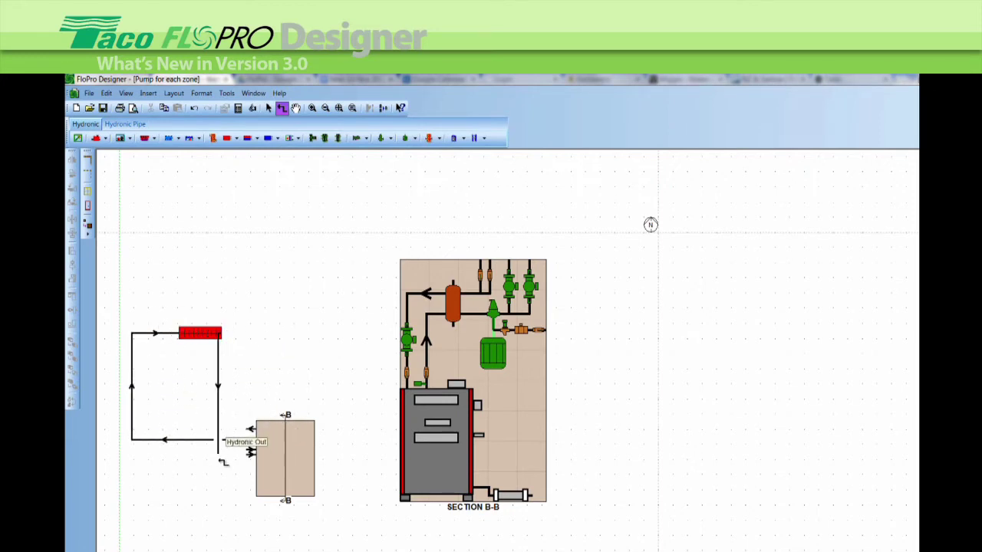
{"action": "left_click", "coordinate": [253, 452]}
Step: Give imposed load IHL-7 a 20000 Btu/h load with a 20°F temperature change
{"action": "key", "text": "Escape"}
{"action": "double_click", "coordinate": [205, 333]}
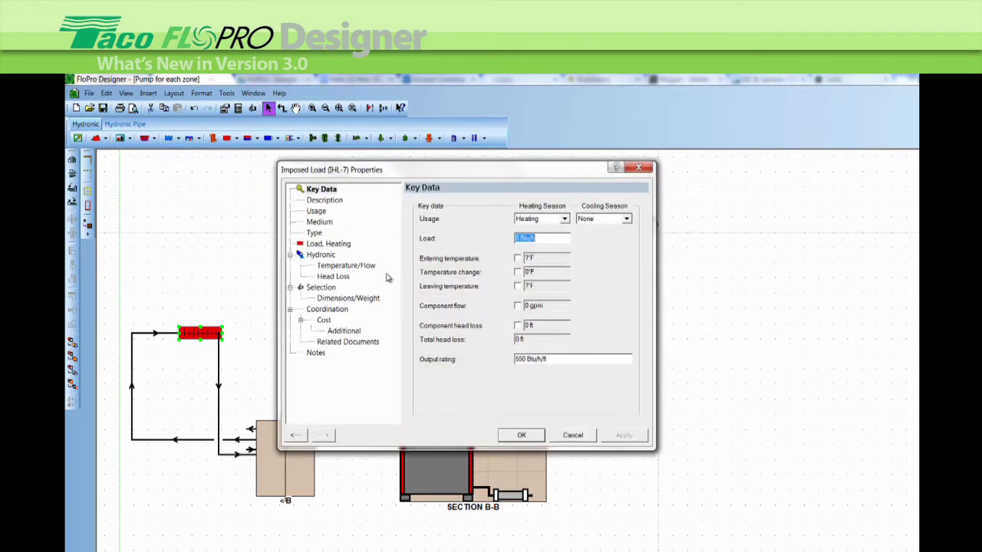
{"action": "type", "text": "20000"}
{"action": "left_click", "coordinate": [518, 272]}
{"action": "left_click", "coordinate": [522, 434]}
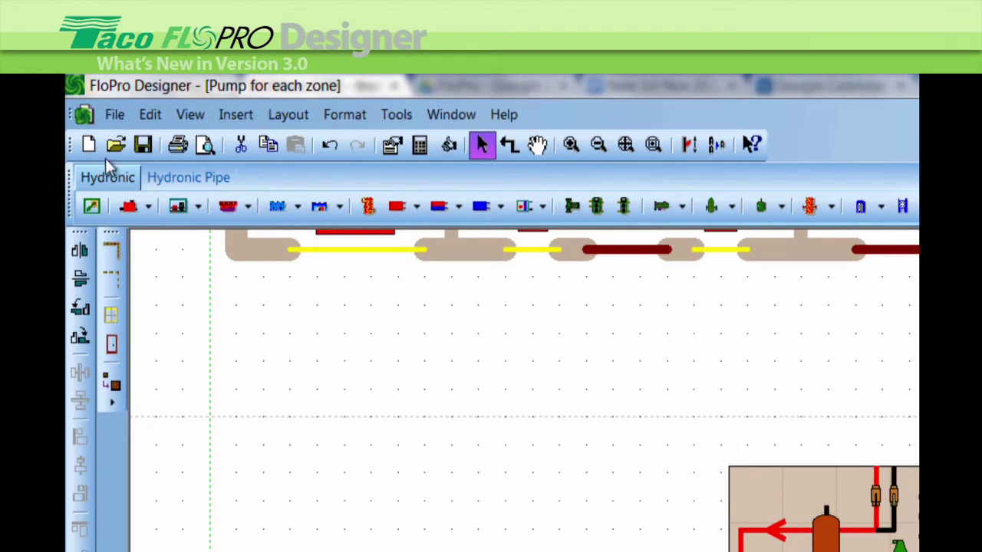
Step: Create a new project with an 8' x 8' side-view detail and its Section A-A view
{"action": "left_click", "coordinate": [89, 148]}
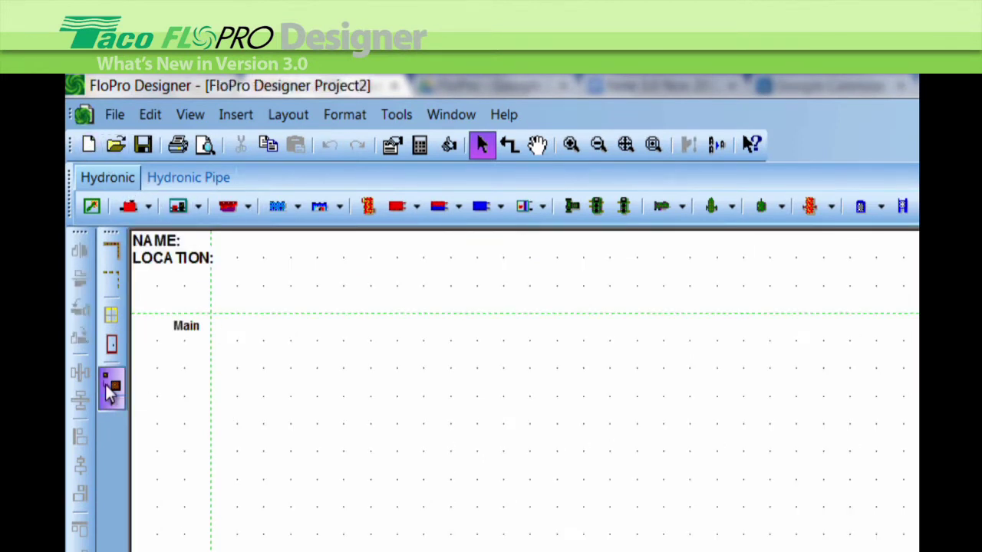
{"action": "left_click", "coordinate": [112, 388]}
{"action": "mouse_move", "coordinate": [195, 404]}
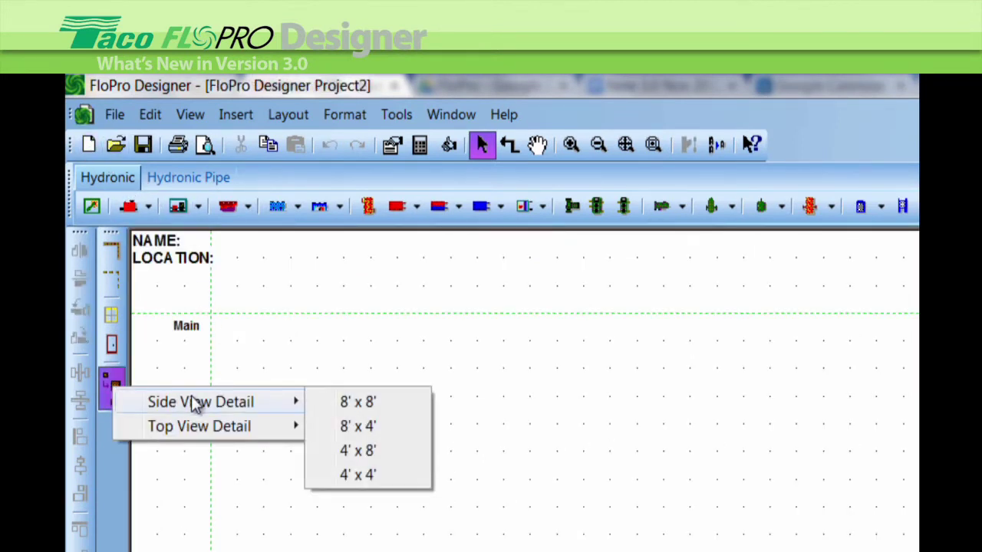
{"action": "left_click", "coordinate": [385, 409]}
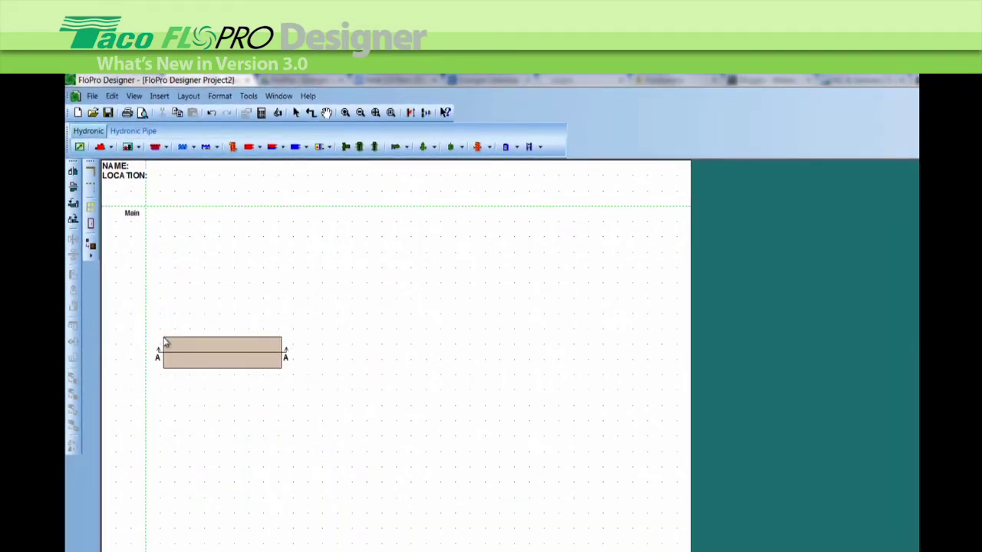
{"action": "left_click", "coordinate": [428, 234]}
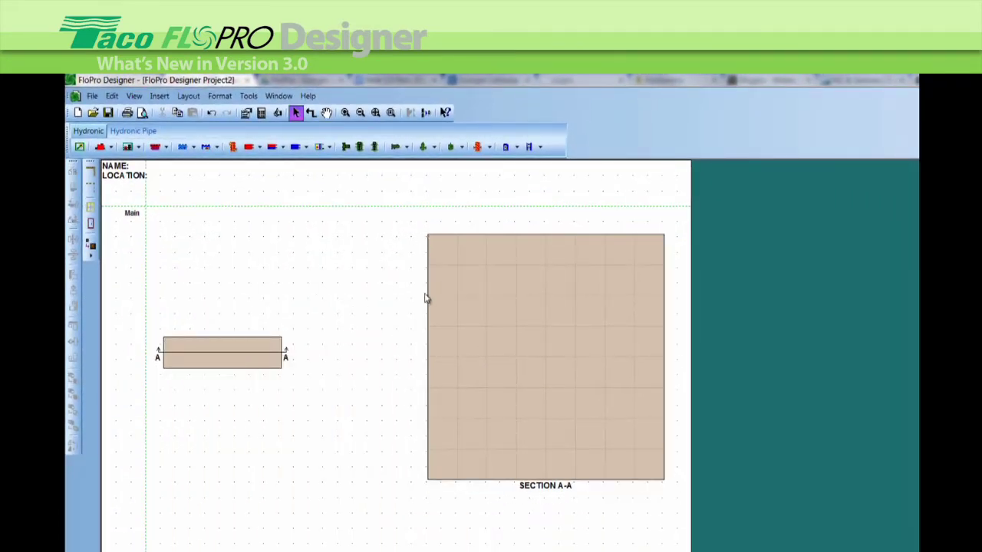
{"action": "double_click", "coordinate": [217, 355]}
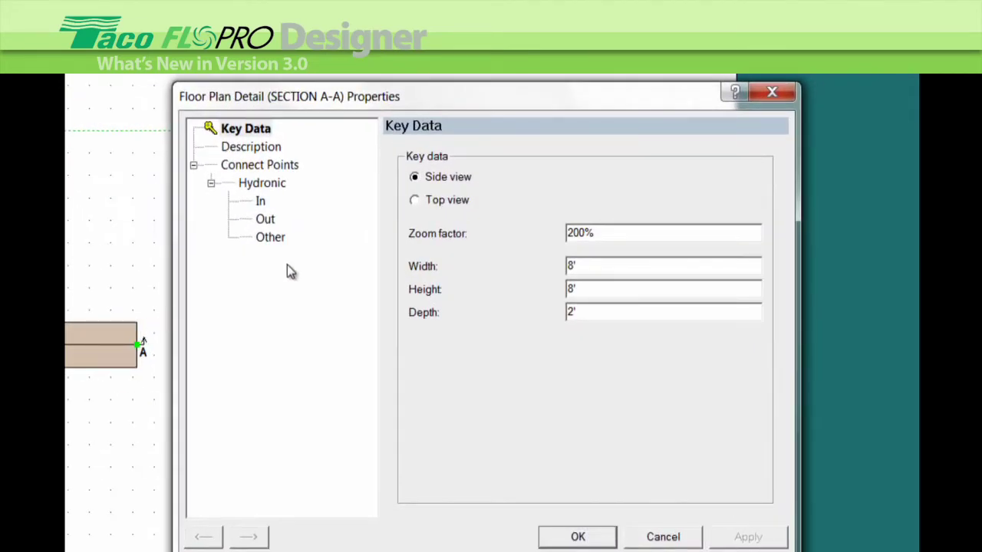
Step: Set the detail's hydronic In and Out maximum connect points to 2
{"action": "left_click", "coordinate": [260, 202]}
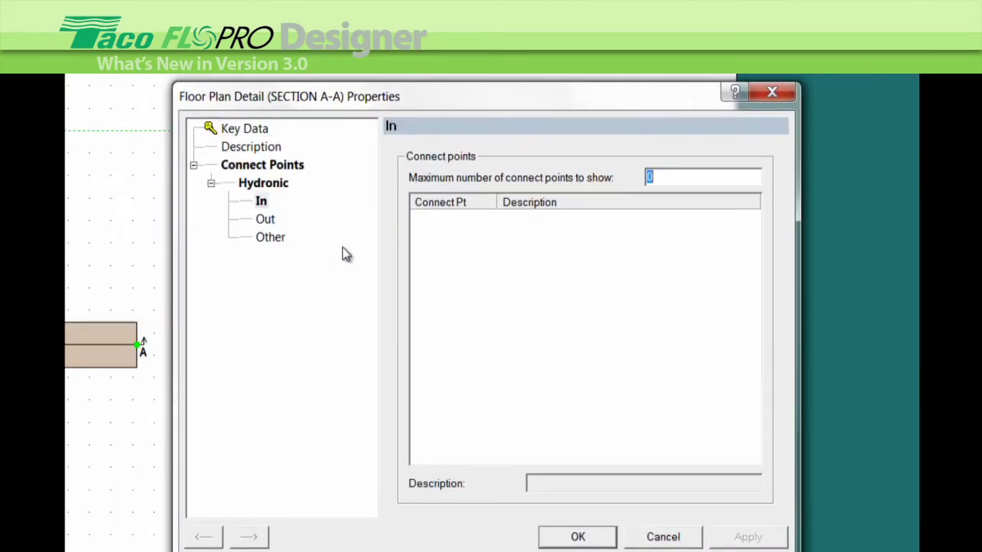
{"action": "type", "text": "2"}
{"action": "left_click", "coordinate": [265, 220]}
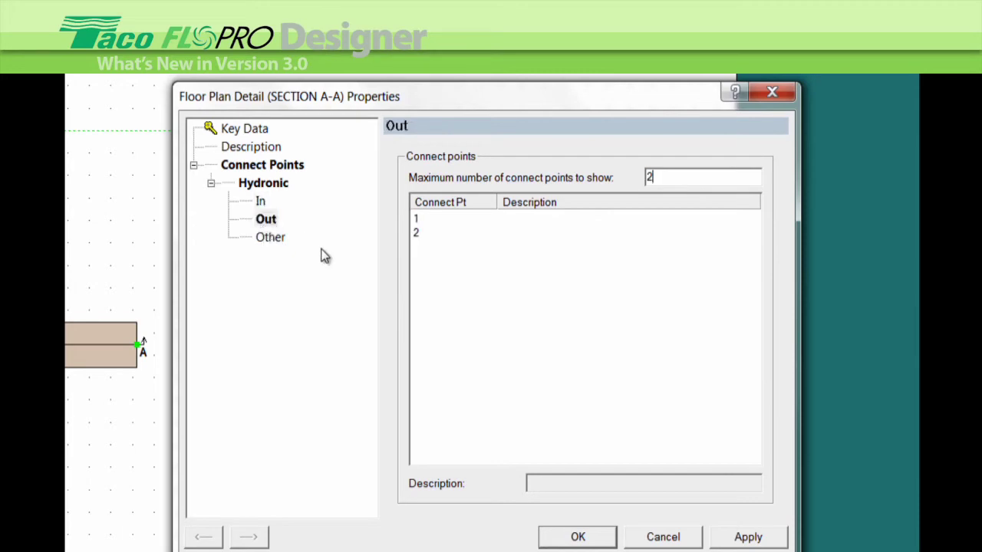
{"action": "left_click", "coordinate": [577, 536]}
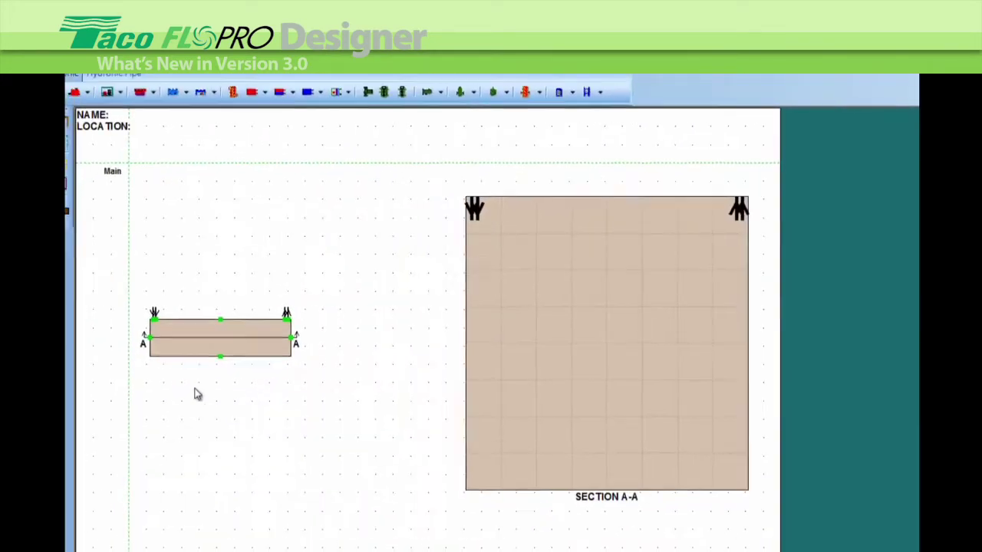
Step: Place a Crown Cabo 2 CWD boiler in the section's lower left
{"action": "left_click_drag", "start_coordinate": [486, 355], "coordinate": [473, 375]}
{"action": "left_click", "coordinate": [75, 93]}
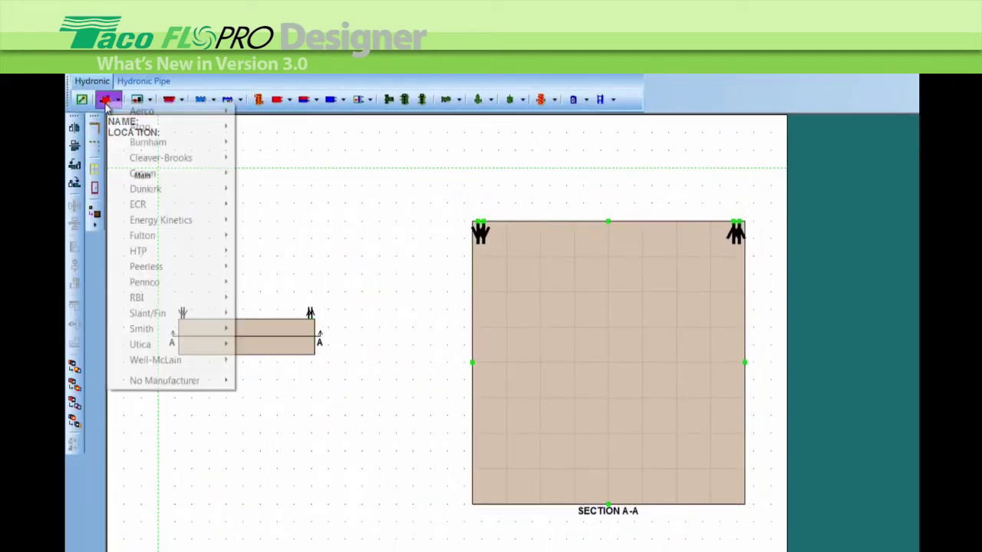
{"action": "mouse_move", "coordinate": [173, 176]}
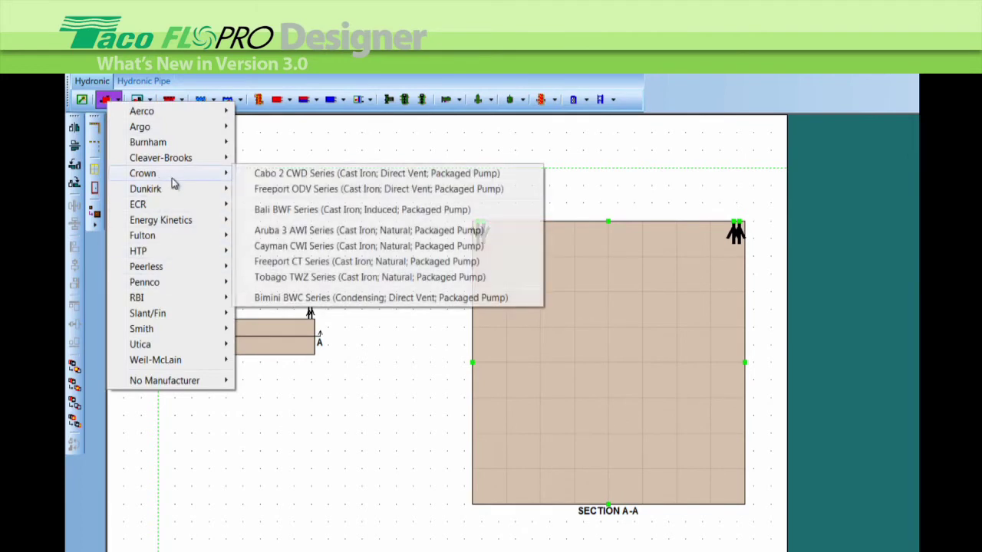
{"action": "left_click", "coordinate": [303, 174]}
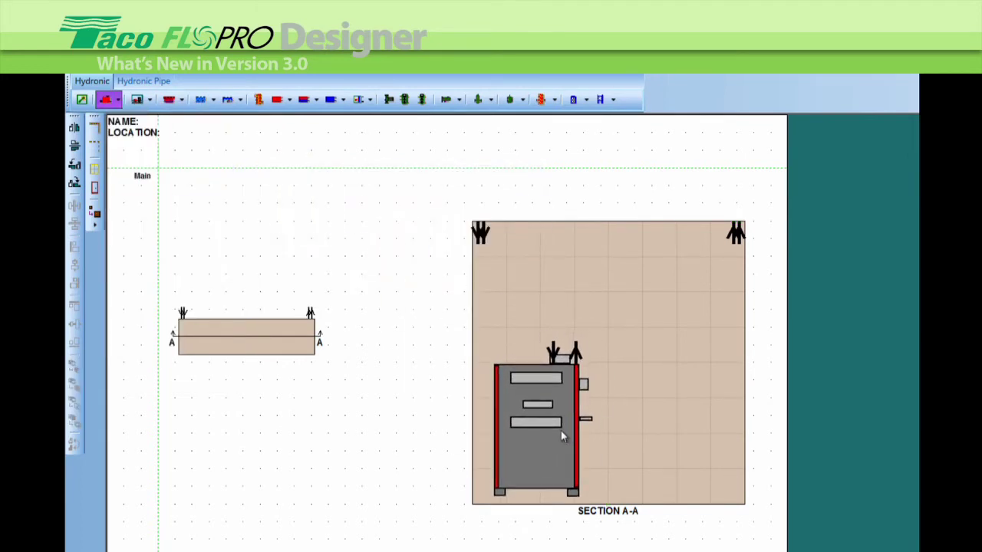
{"action": "left_click", "coordinate": [559, 434]}
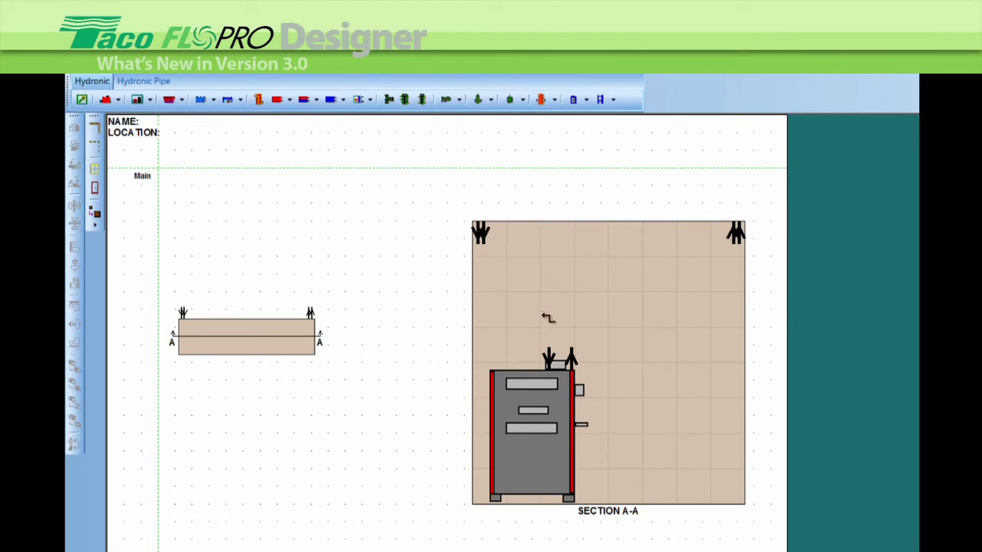
Step: Pipe a closed loop from the boiler outlet up across the section and back to its inlet
{"action": "left_click", "coordinate": [570, 355]}
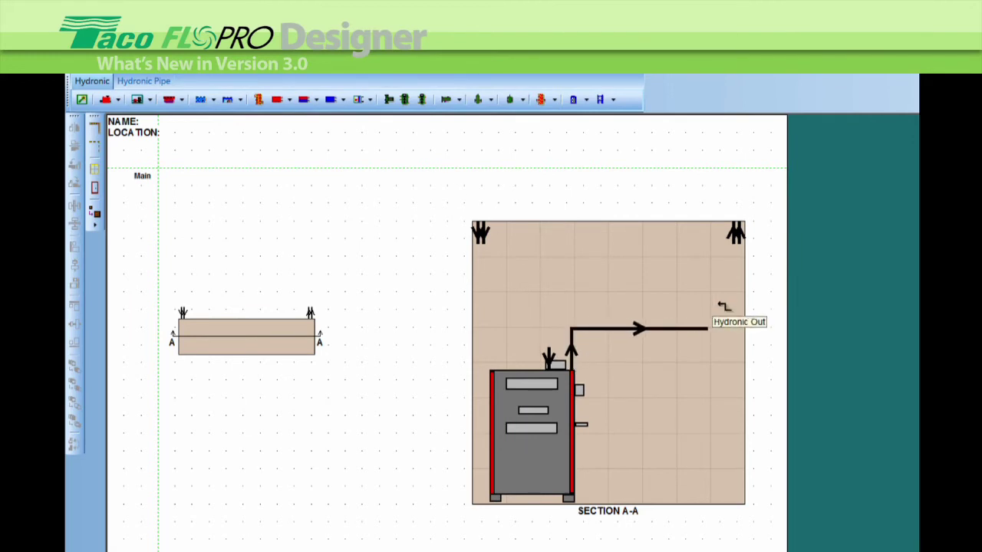
{"action": "left_click", "coordinate": [712, 328]}
{"action": "left_click", "coordinate": [498, 281]}
{"action": "left_click", "coordinate": [549, 328]}
{"action": "left_click", "coordinate": [549, 361]}
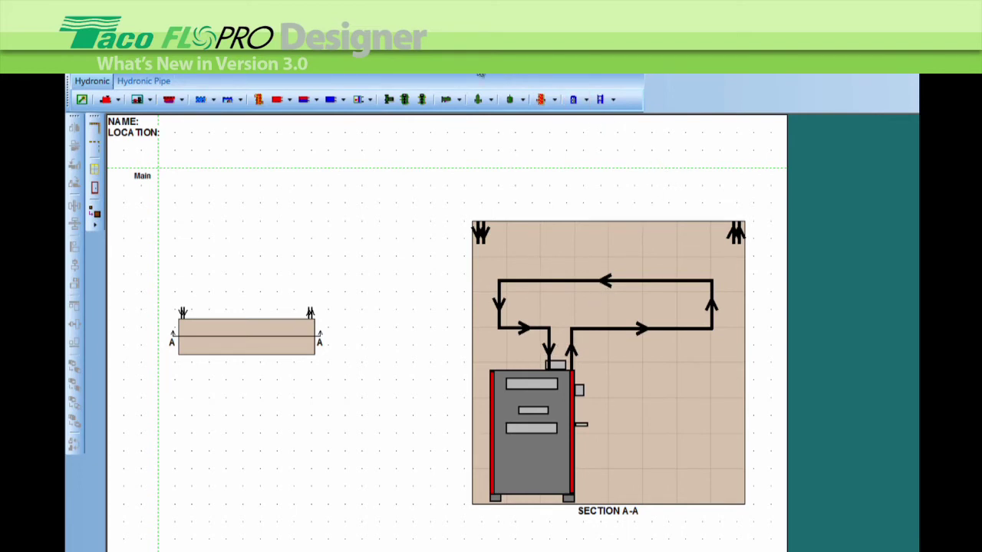
{"action": "left_click", "coordinate": [486, 83]}
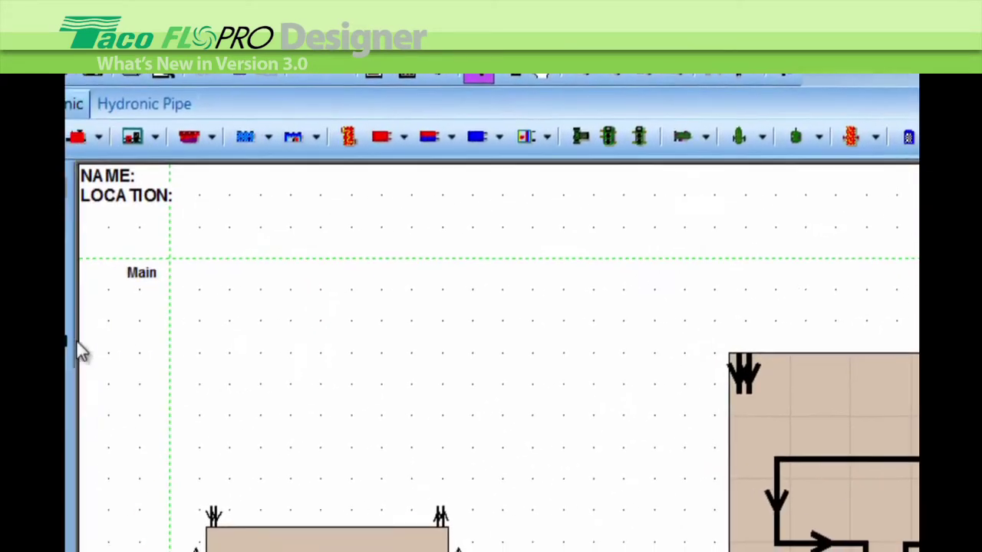
Step: Look through the side and top view detail sizes without adding one, then the available feeder manufacturers
{"action": "left_click", "coordinate": [121, 331]}
{"action": "mouse_move", "coordinate": [275, 345]}
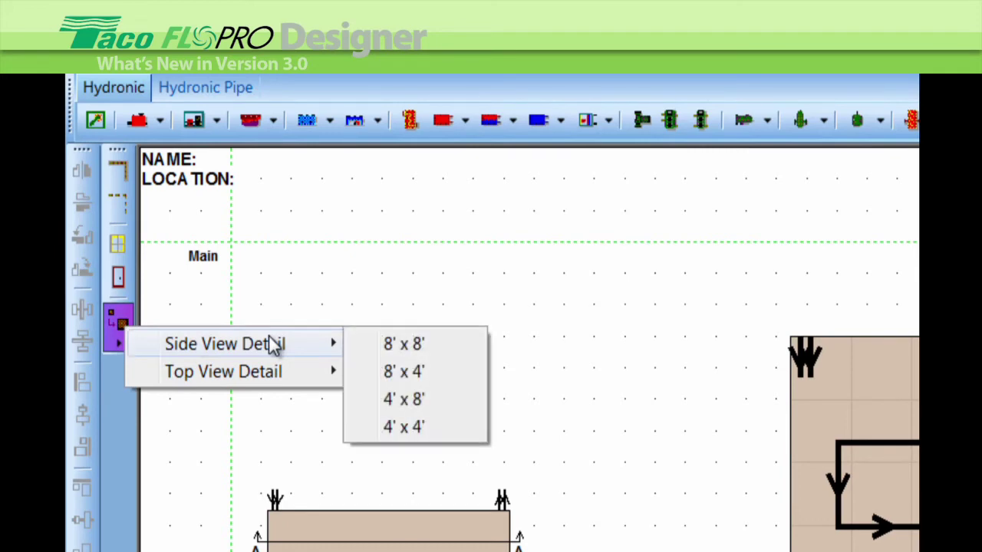
{"action": "left_click", "coordinate": [404, 343]}
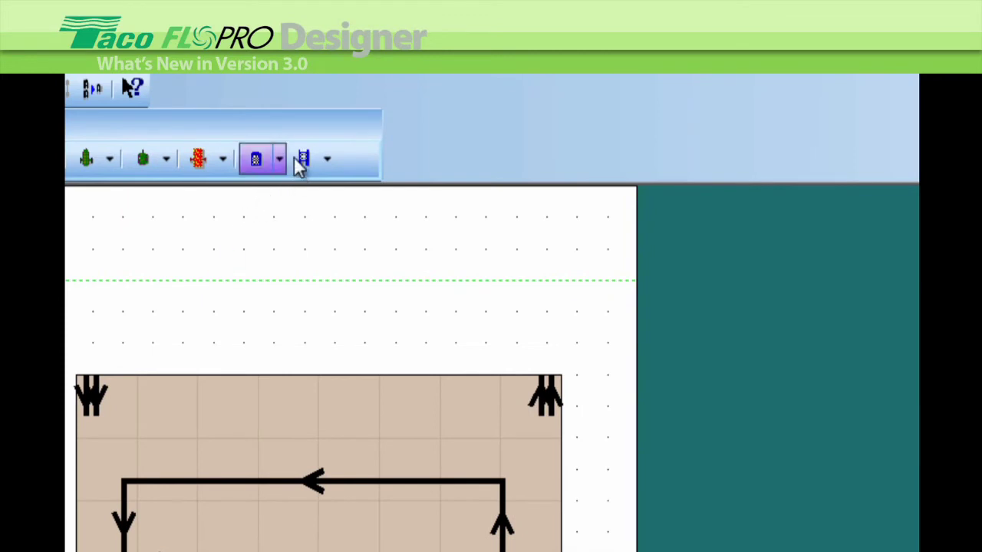
{"action": "left_click", "coordinate": [279, 163]}
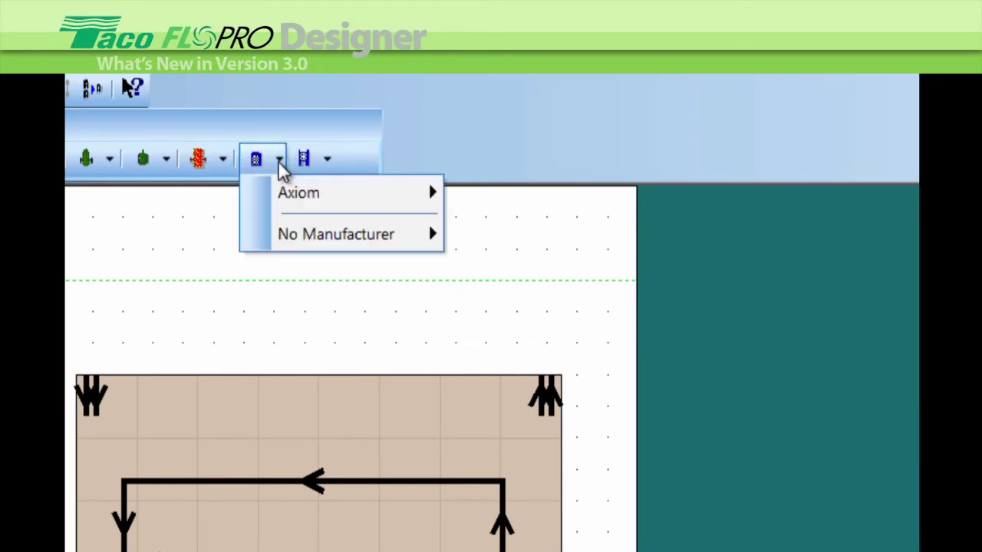
{"action": "mouse_move", "coordinate": [281, 204]}
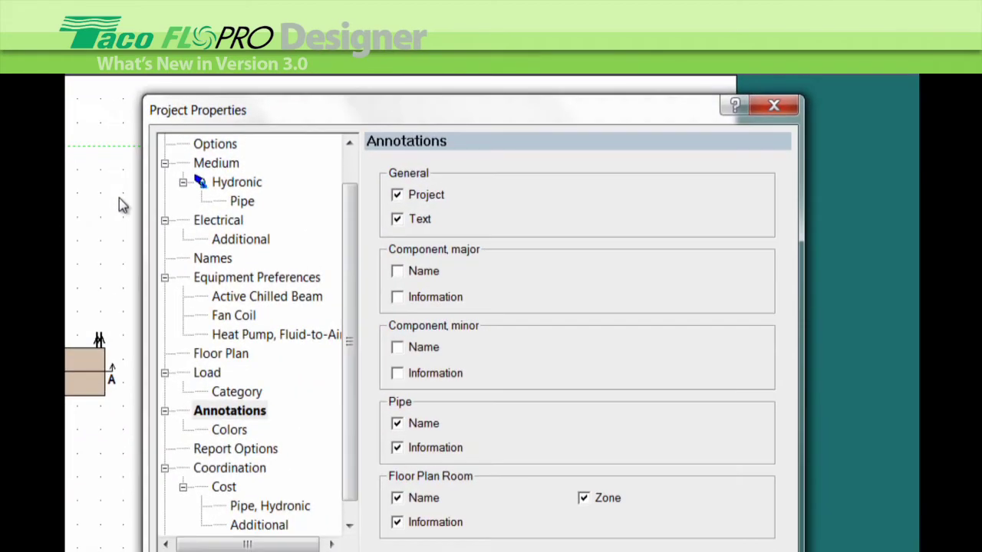
Step: Check the Hydronic pipe construction materials, keep Copper, Type M, and close Project Properties
{"action": "left_click", "coordinate": [249, 205]}
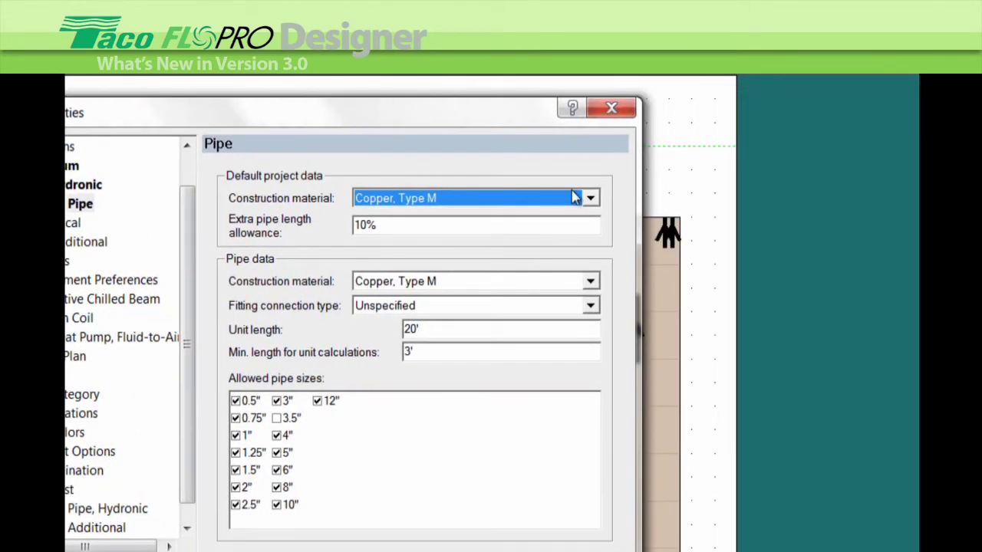
{"action": "left_click", "coordinate": [754, 196]}
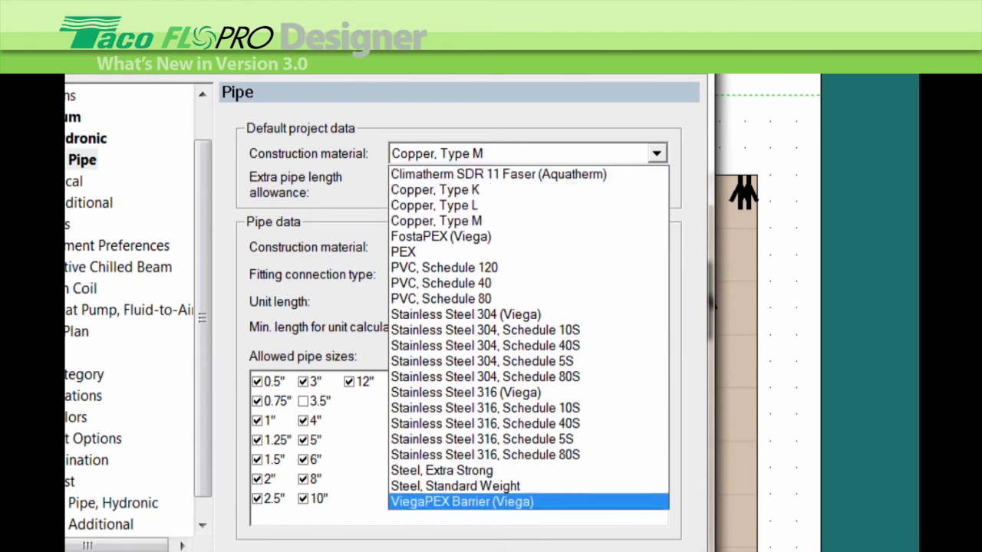
{"action": "key", "text": "Escape"}
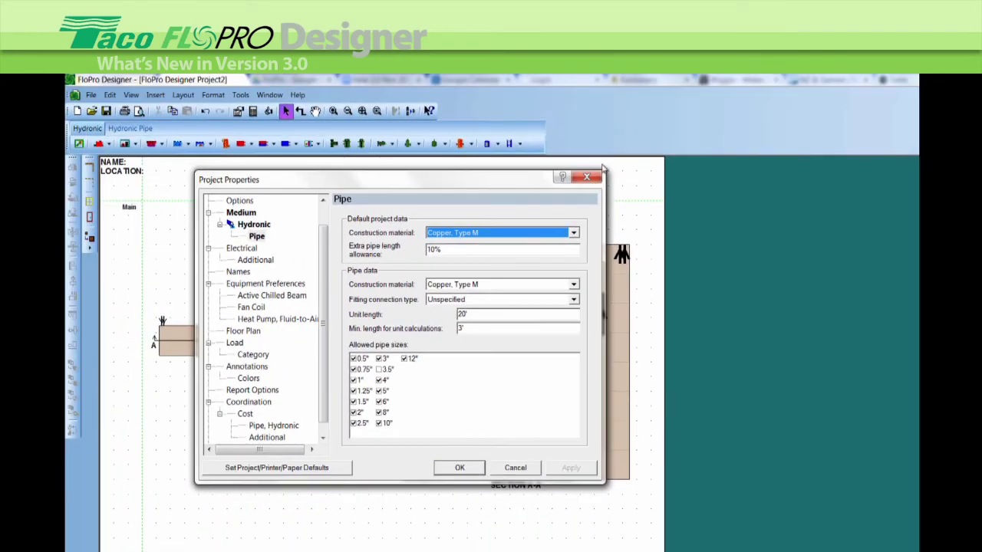
{"action": "left_click", "coordinate": [588, 179]}
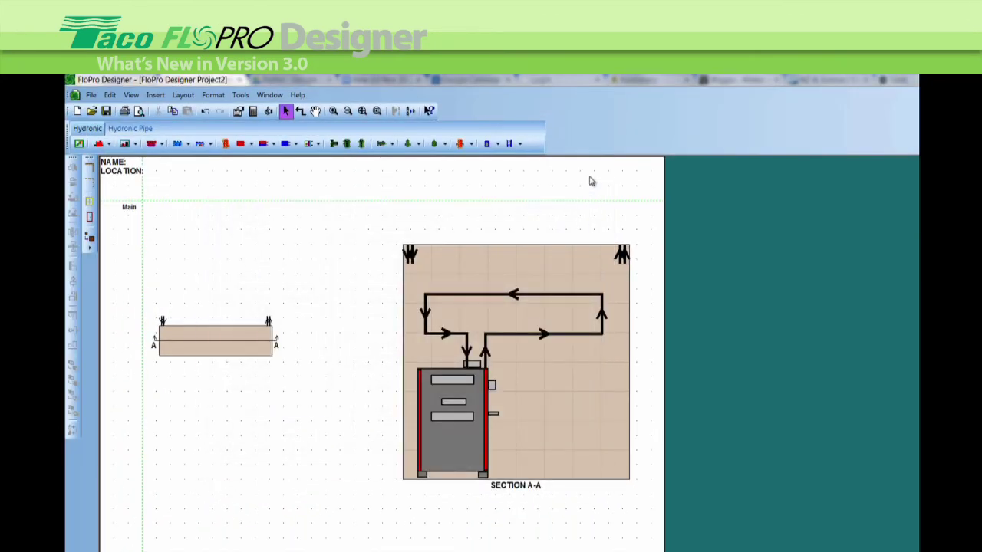